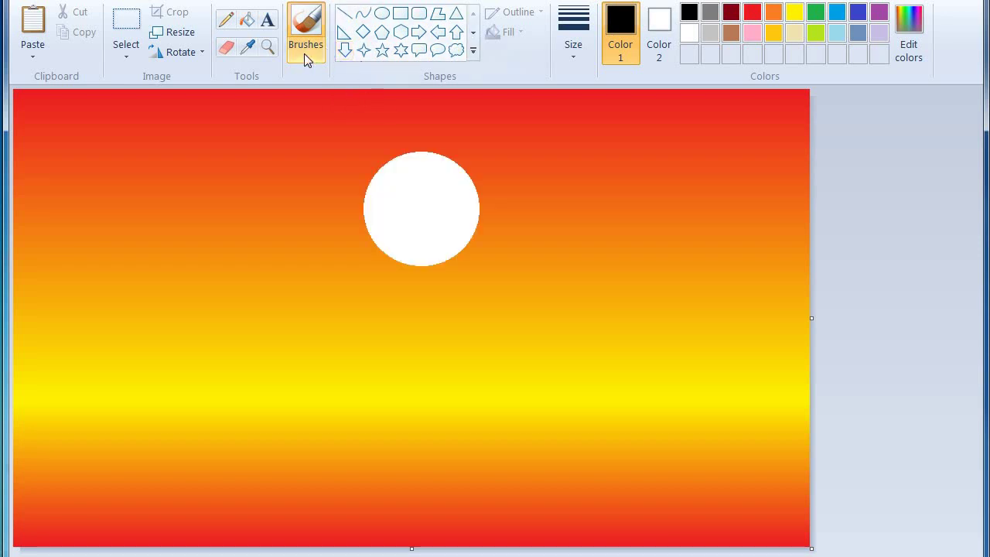
Paint the main black branch at the second-thinnest brush width, curving from the upper-right sky across the sun to below its left side
left_click(305, 56)
left_click(504, 68)
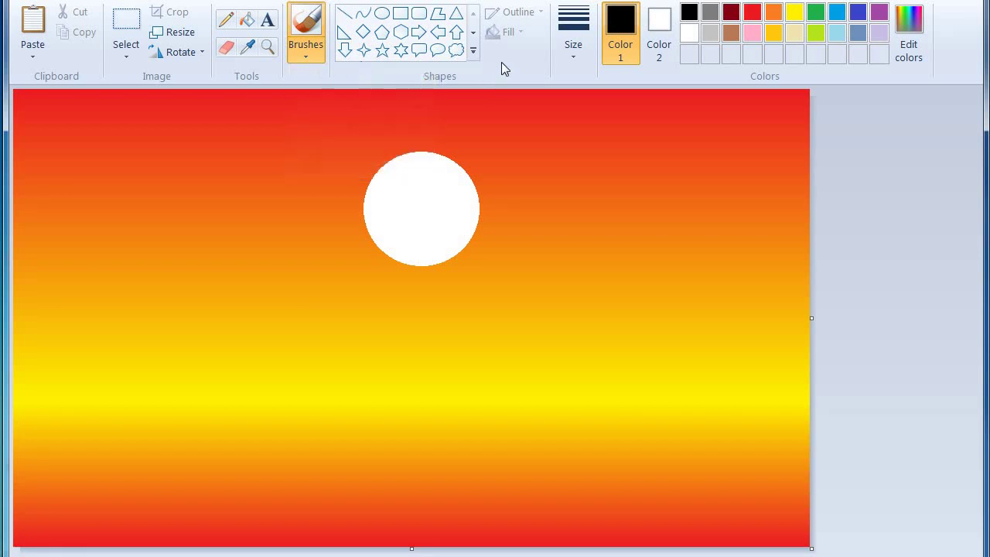
left_click(572, 47)
left_click(587, 123)
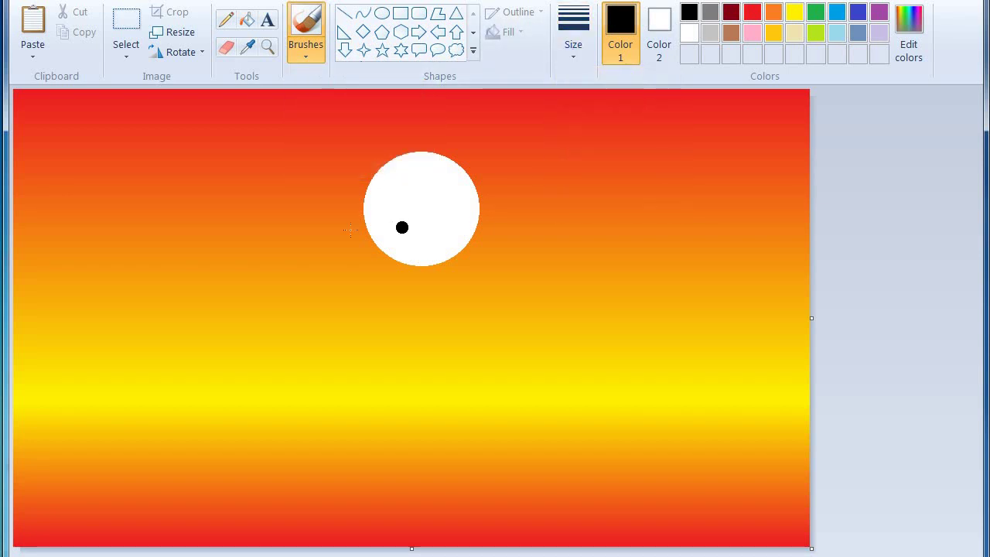
mouse_move(299, 261)
left_mouse_down()
mouse_move(352, 232)
mouse_move(485, 226)
mouse_move(567, 199)
mouse_move(642, 160)
mouse_move(742, 87)
left_mouse_up()
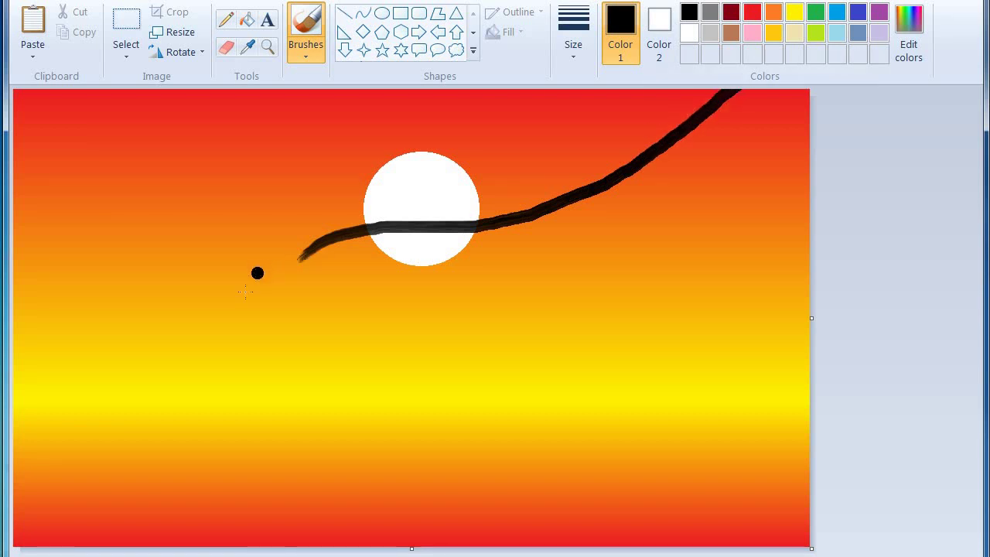
left_click_drag(244, 293, 303, 253)
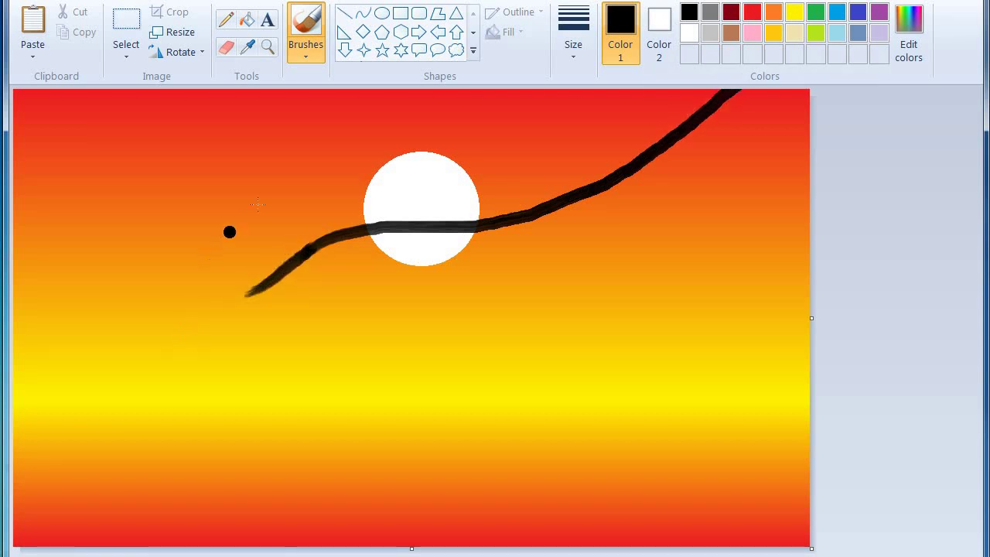
Paint a second black branch from just above the sun's left edge, crossing the sun and joining the main branch on its right
mouse_move(243, 180)
left_mouse_down()
mouse_move(433, 198)
mouse_move(573, 191)
left_mouse_up()
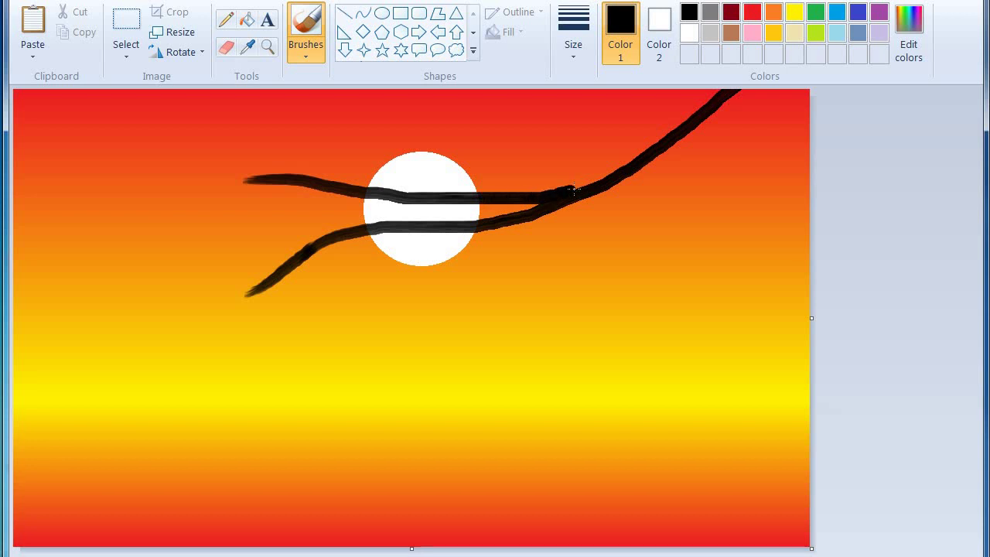
key("ctrl+z")
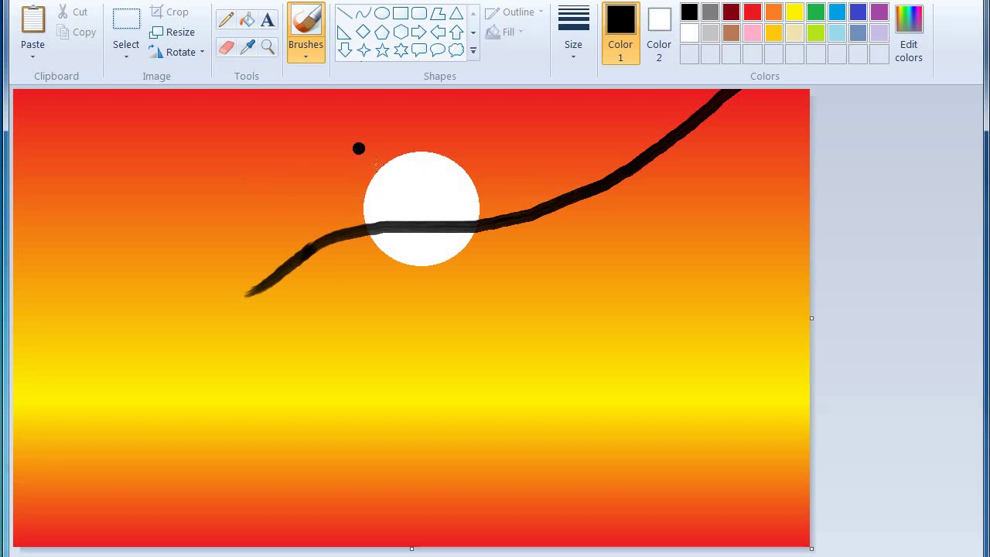
mouse_move(359, 149)
left_mouse_down()
mouse_move(436, 192)
mouse_move(526, 214)
mouse_move(543, 207)
left_mouse_up()
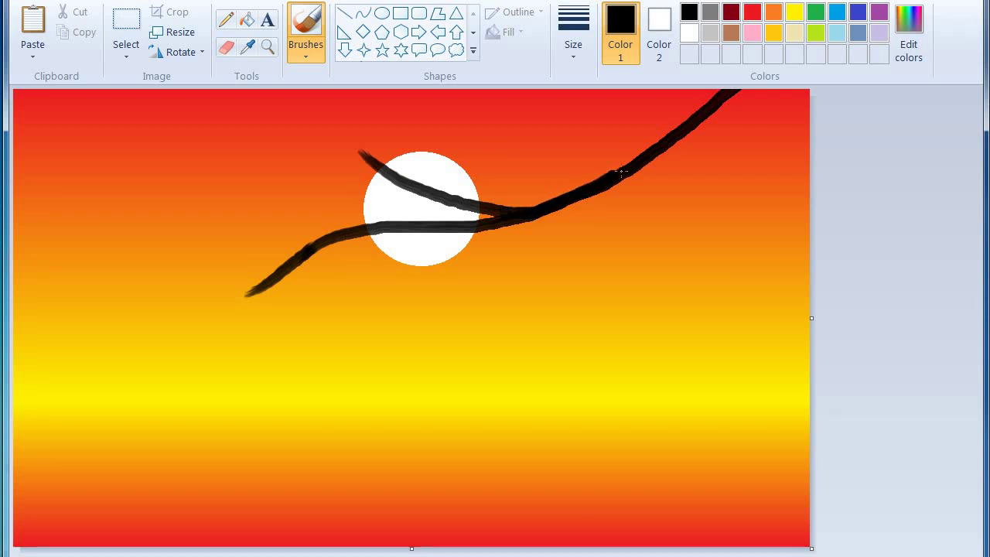
Thicken the main branch between the sun and the upper edge, and extend the upper fork further up and left past the sun
left_click_drag(659, 142, 712, 91)
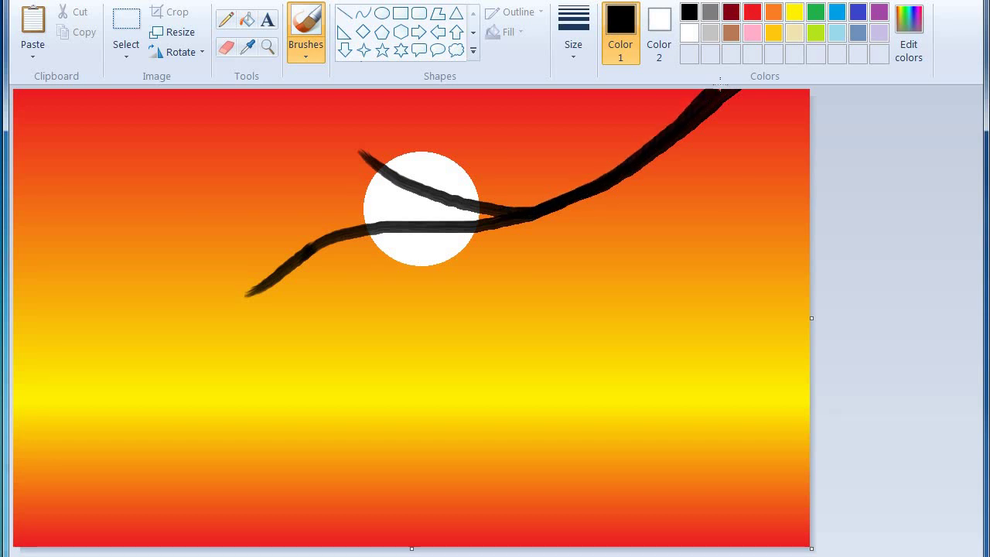
mouse_move(540, 207)
left_mouse_down()
mouse_move(618, 177)
mouse_move(741, 96)
left_mouse_up()
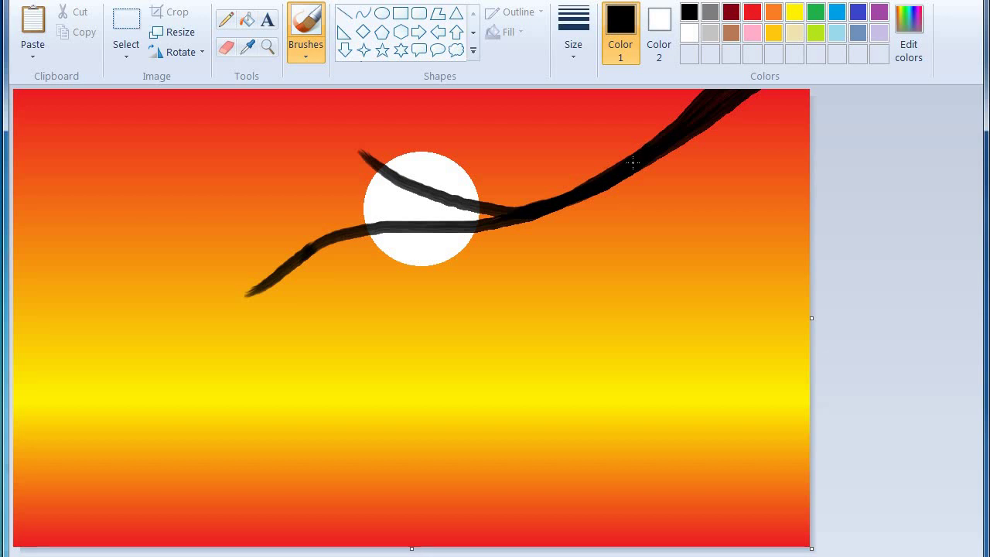
mouse_move(632, 163)
left_mouse_down()
mouse_move(540, 205)
mouse_move(489, 207)
mouse_move(592, 181)
left_mouse_up()
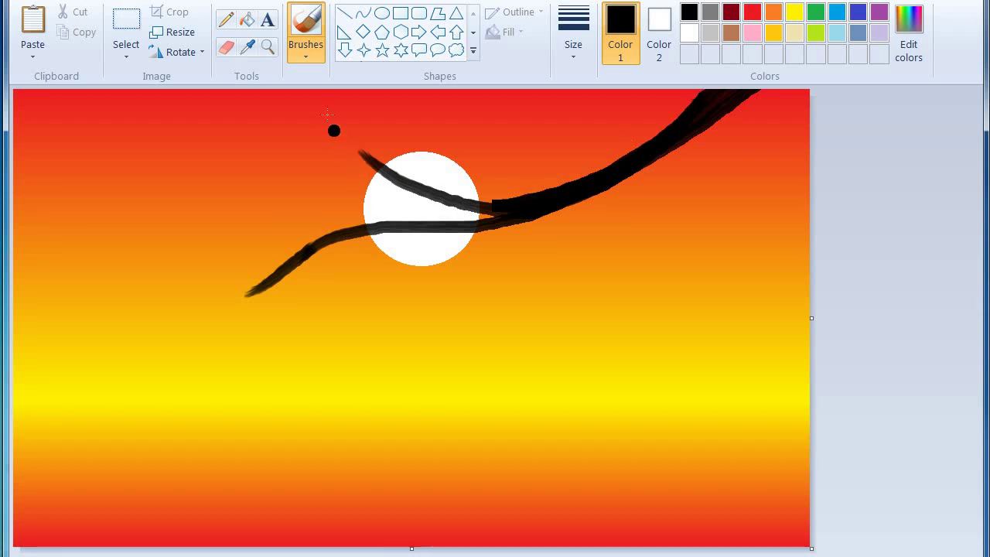
mouse_move(326, 113)
left_mouse_down()
mouse_move(386, 171)
mouse_move(502, 207)
left_mouse_up()
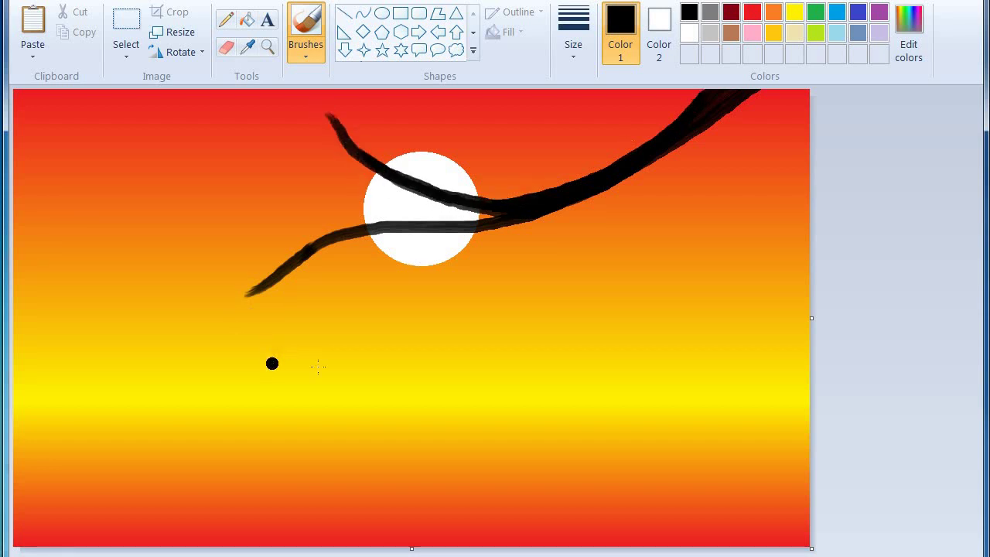
left_click_drag(346, 313, 429, 233)
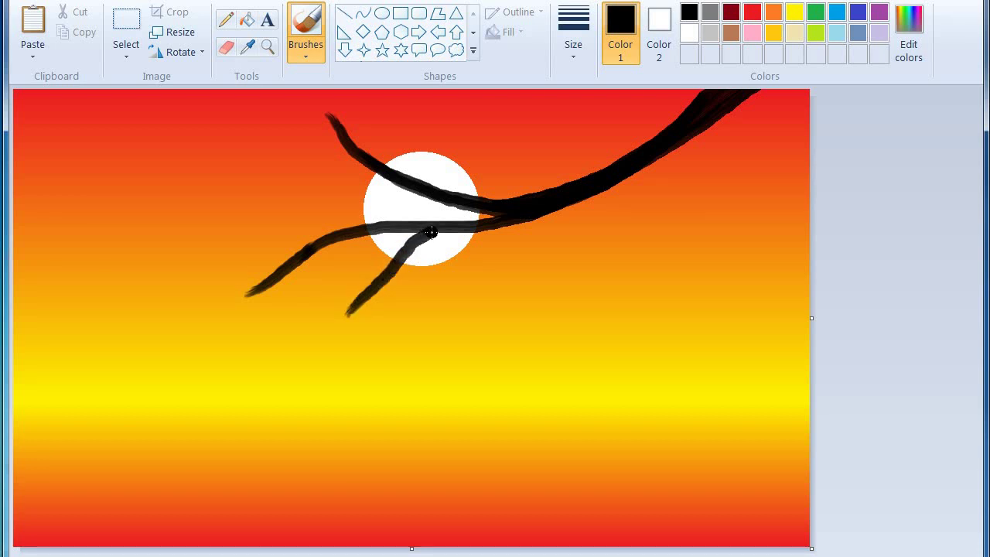
key("ctrl+z")
left_click_drag(343, 313, 441, 231)
key("ctrl+z")
left_click_drag(348, 284, 433, 232)
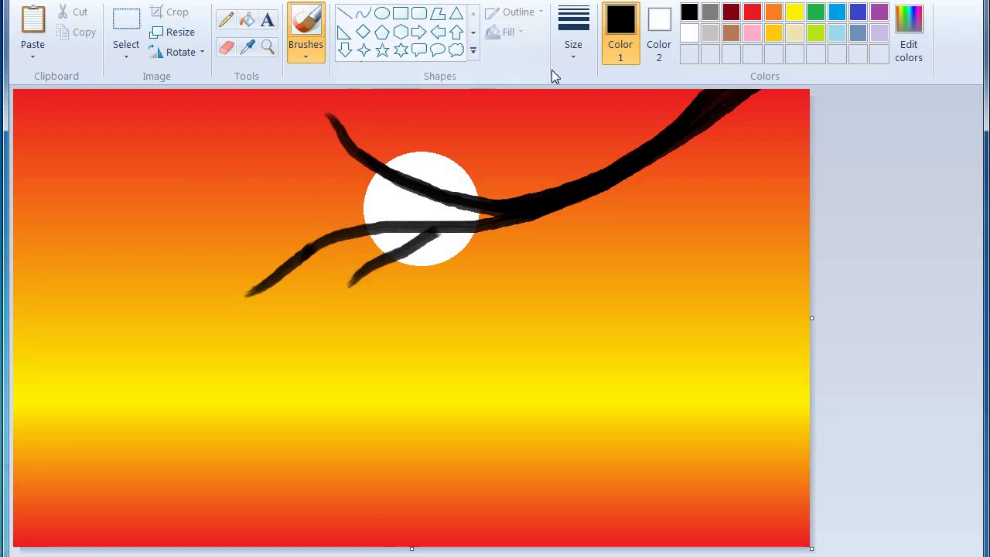
key("ctrl+z")
Set the brush to the thinnest width and paint six thin twigs growing above, below and left of the existing branches
left_click(573, 43)
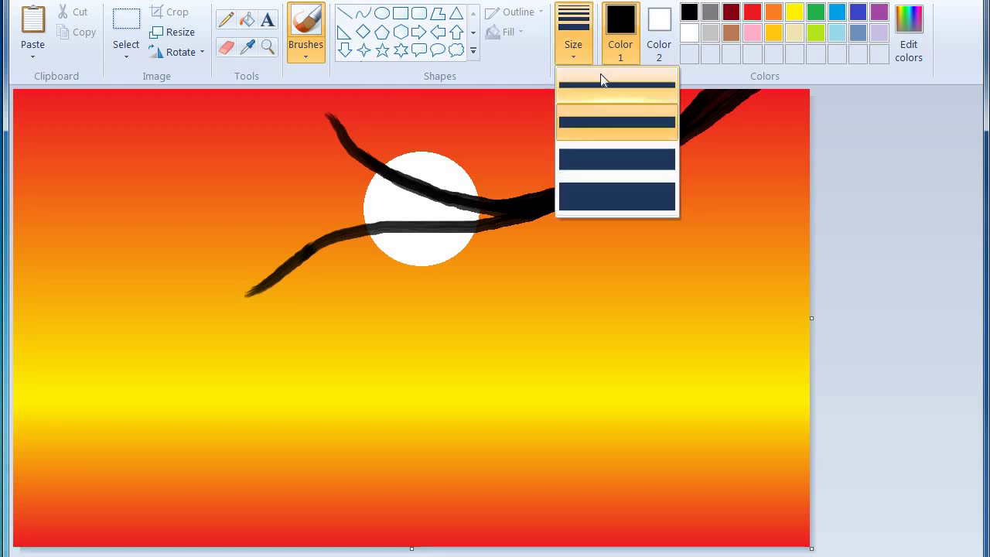
left_click(615, 93)
mouse_move(185, 203)
left_mouse_down()
mouse_move(242, 191)
mouse_move(401, 226)
left_mouse_up()
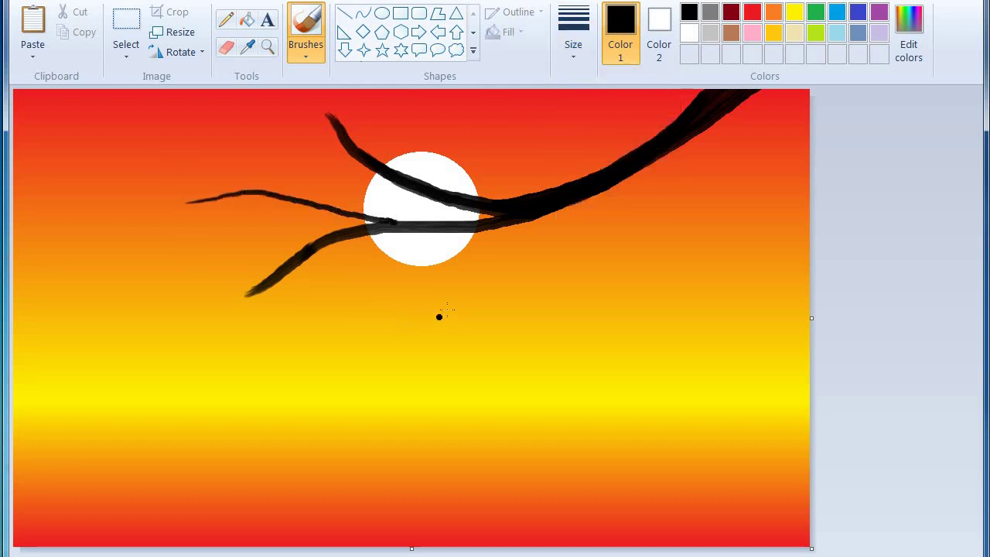
mouse_move(448, 306)
left_mouse_down()
mouse_move(532, 229)
mouse_move(606, 184)
left_mouse_up()
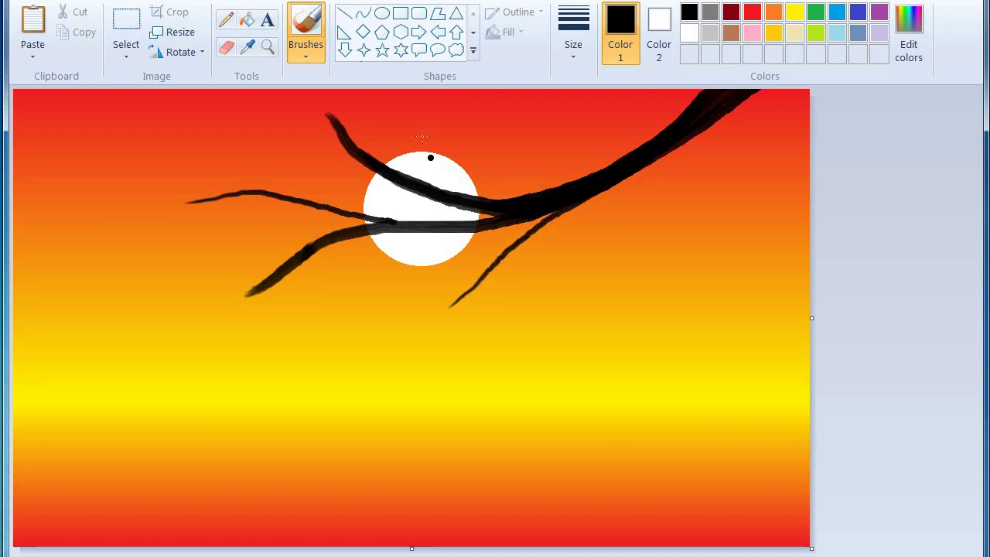
left_click_drag(407, 103, 422, 161)
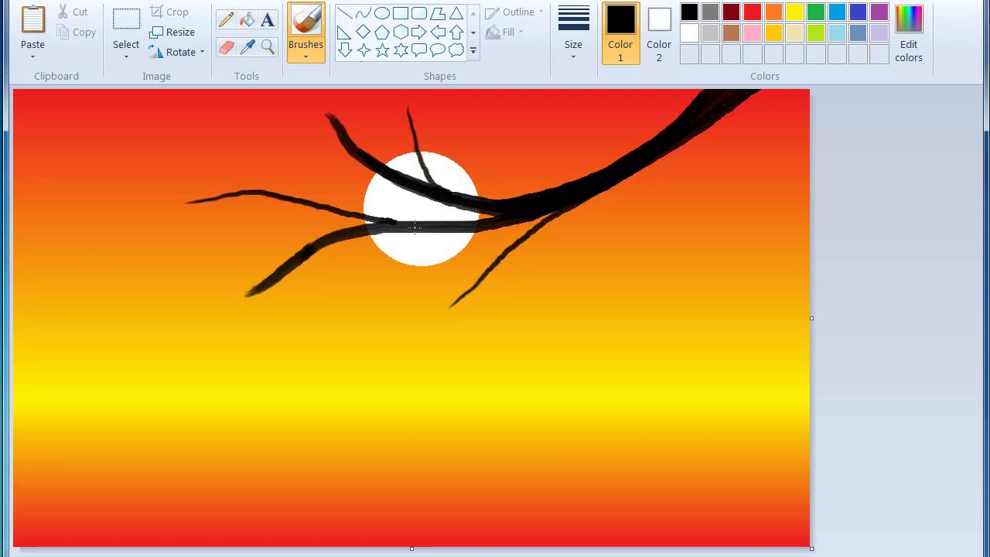
left_click_drag(296, 315, 354, 233)
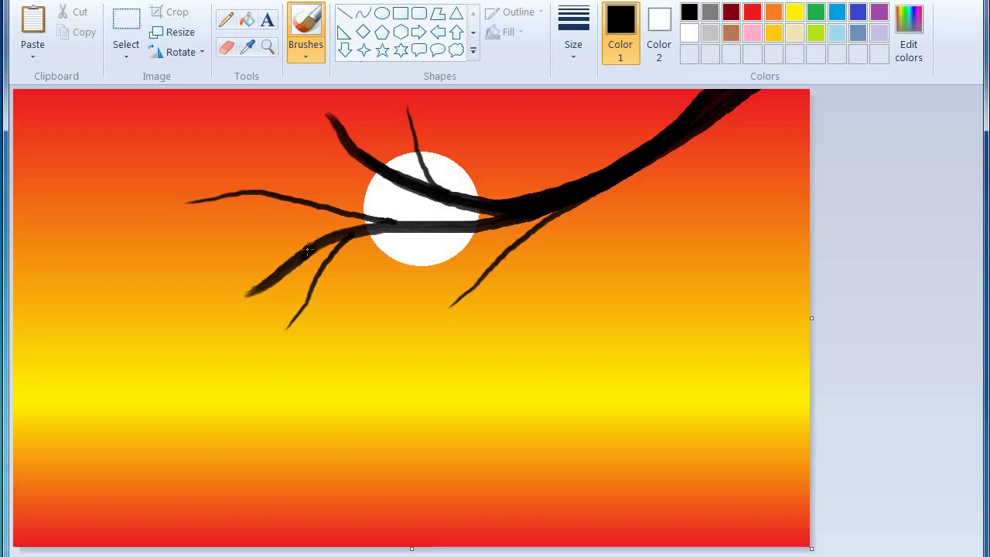
left_click_drag(205, 264, 310, 249)
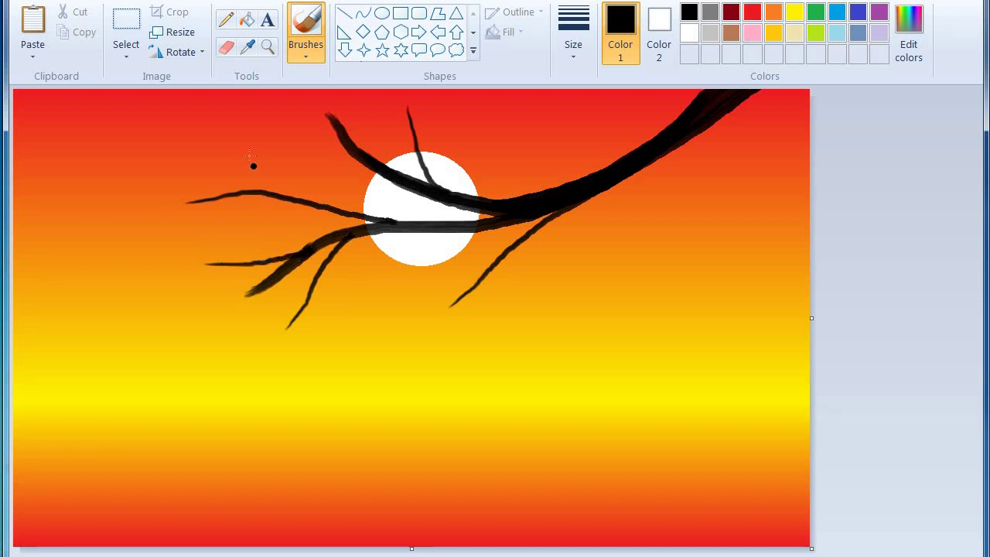
left_click_drag(235, 136, 283, 196)
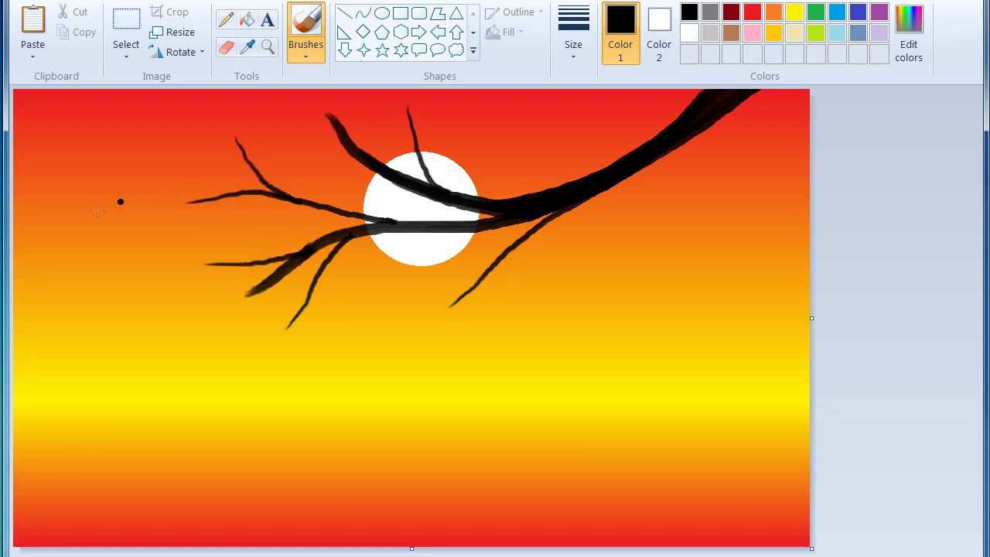
mouse_move(97, 211)
left_mouse_down()
mouse_move(258, 194)
mouse_move(331, 216)
left_mouse_up()
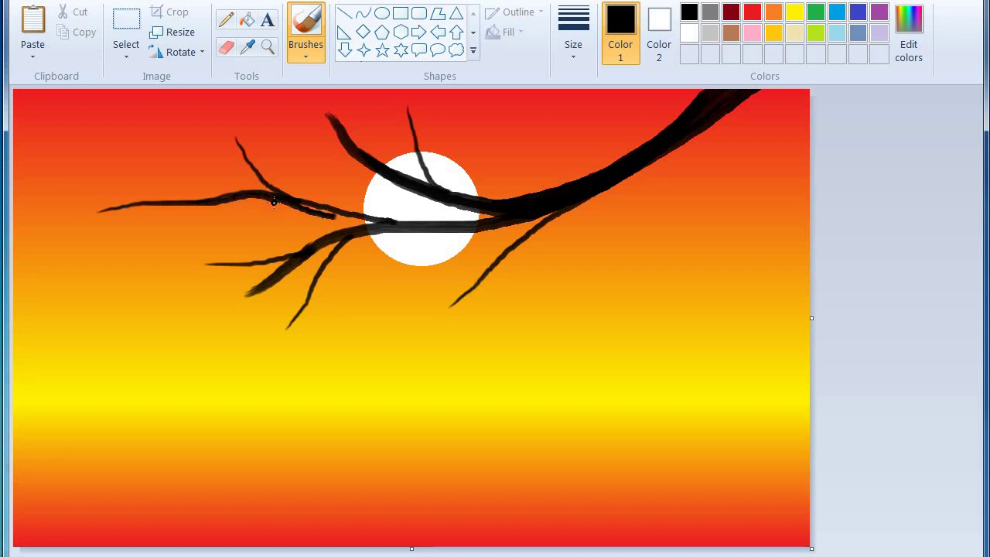
left_click_drag(239, 222, 350, 218)
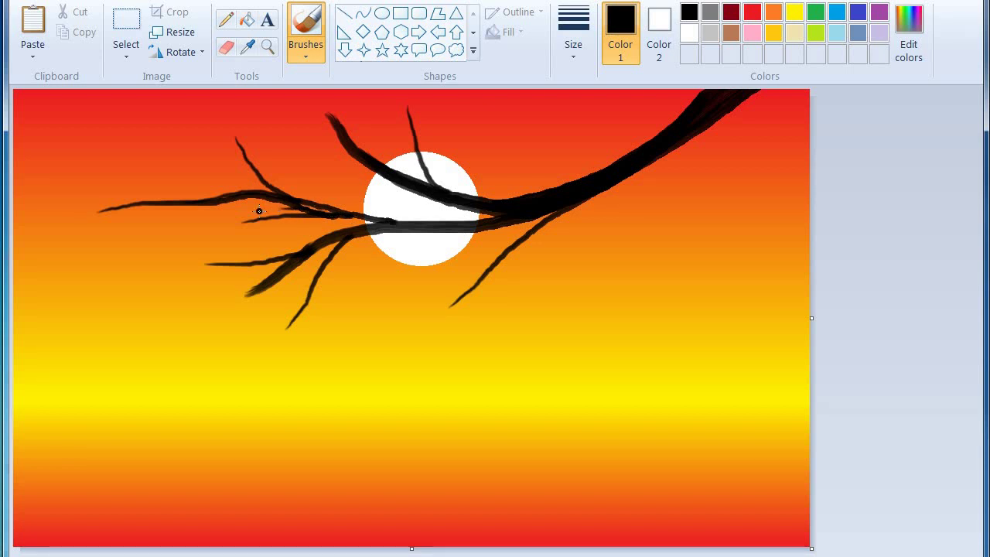
key("ctrl+z")
key("ctrl+z")
key("ctrl+z")
Lengthen the far-left twig and the lower-left branch tip, and add thin side twigs on the far-left twig, upper fork and below the sun
left_click_drag(103, 215, 179, 205)
left_click_drag(137, 261, 222, 199)
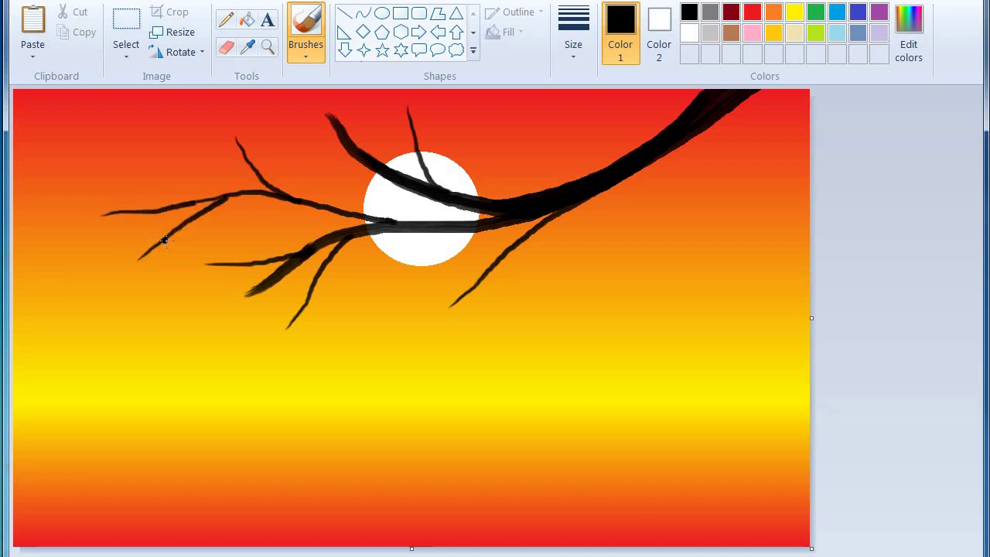
key("ctrl+z")
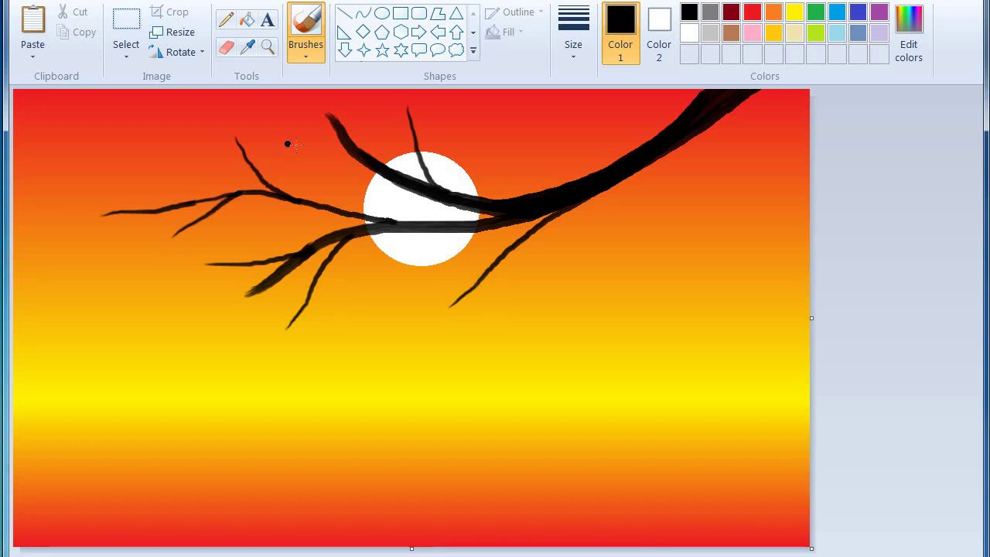
left_click_drag(298, 146, 372, 164)
mouse_move(148, 336)
left_mouse_down()
mouse_move(277, 280)
mouse_move(338, 280)
mouse_move(402, 242)
mouse_move(460, 227)
left_mouse_up()
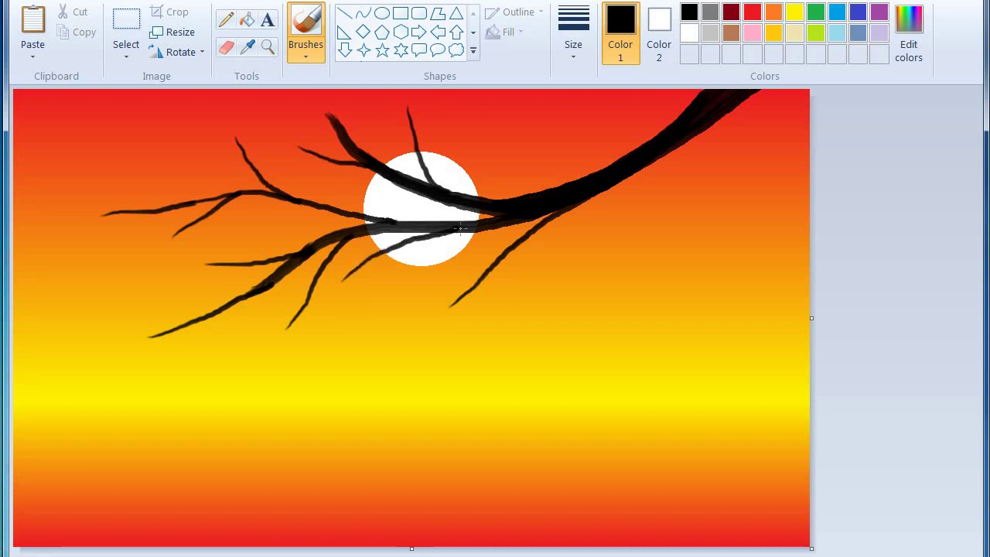
Paint short twigs above and below the thick right part of the branch, and extend the upper fork's tip with a thin stroke
mouse_move(513, 134)
left_mouse_down()
mouse_move(575, 156)
mouse_move(638, 159)
left_mouse_up()
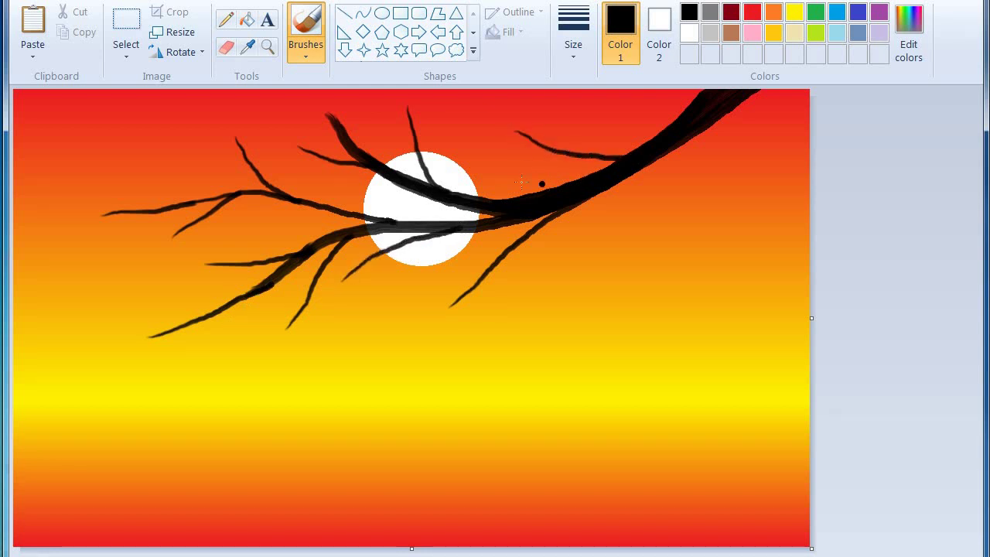
key("ctrl+z")
left_click_drag(536, 132, 615, 154)
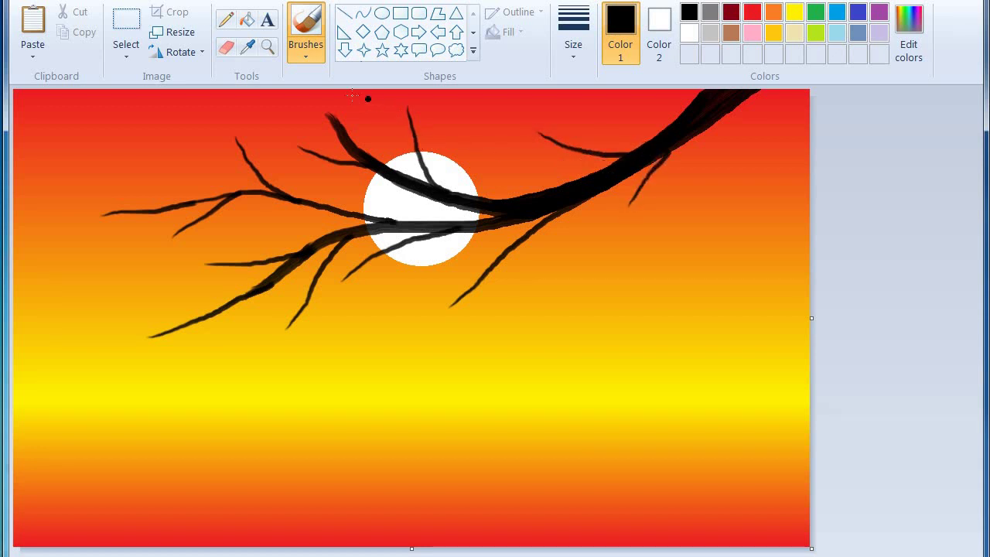
left_click_drag(306, 98, 330, 109)
key("ctrl+z")
Widen the canvas with a blank strip on the right side of the picture and add pure yellow (255, 255, 0) to the palette
left_click_drag(816, 316, 923, 318)
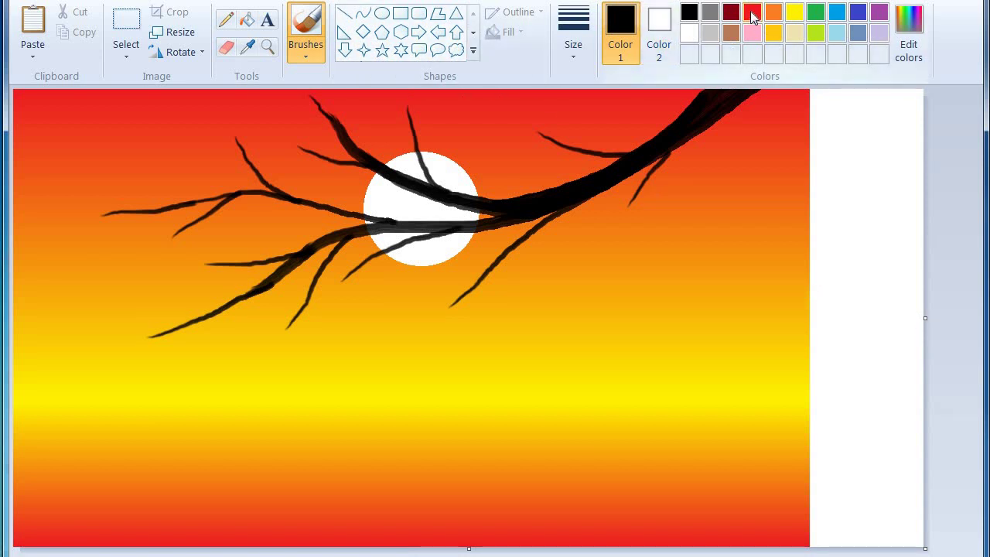
left_click(795, 12)
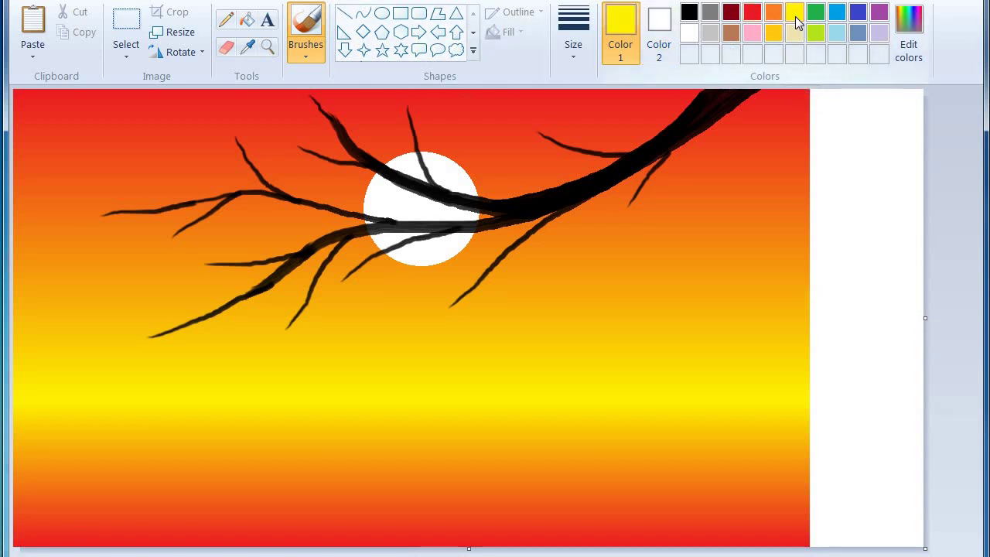
left_click(909, 31)
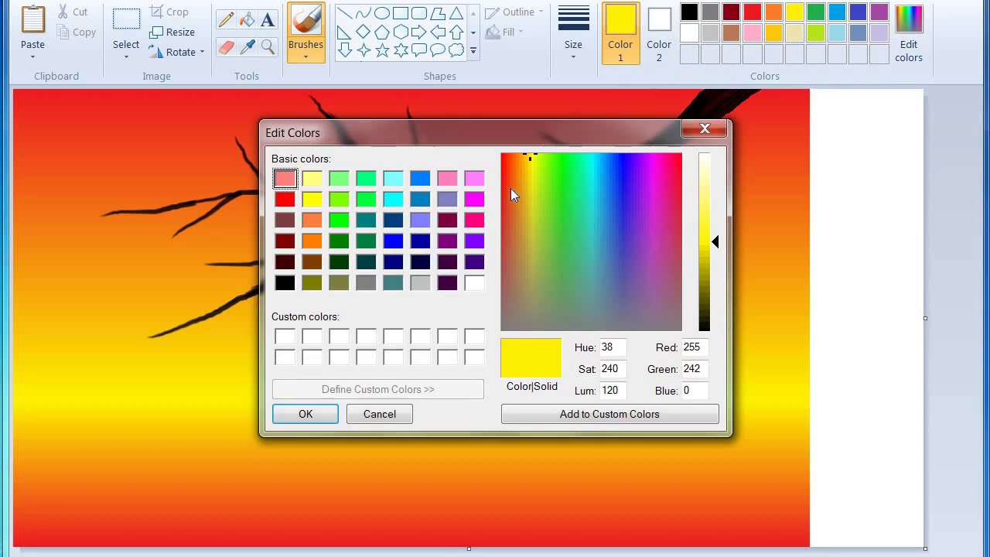
left_click(309, 201)
left_click(306, 414)
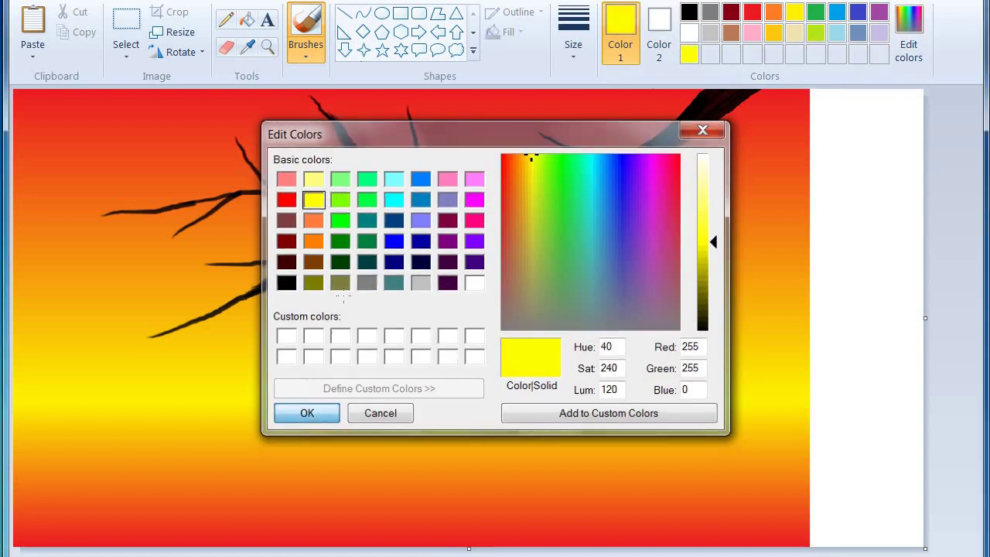
Add bright green from the basic colors to the palette as the active foreground color
left_click(909, 35)
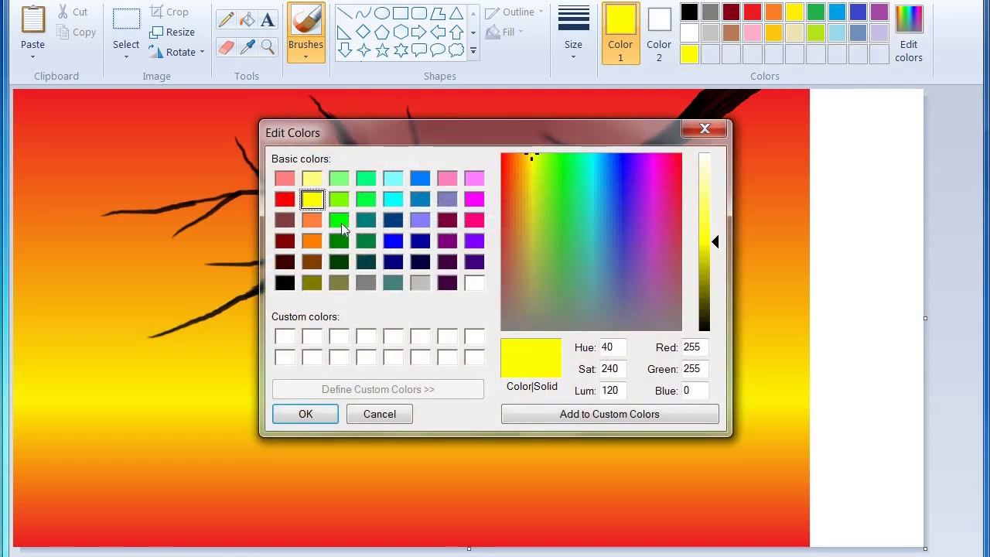
left_click(341, 224)
left_click(310, 413)
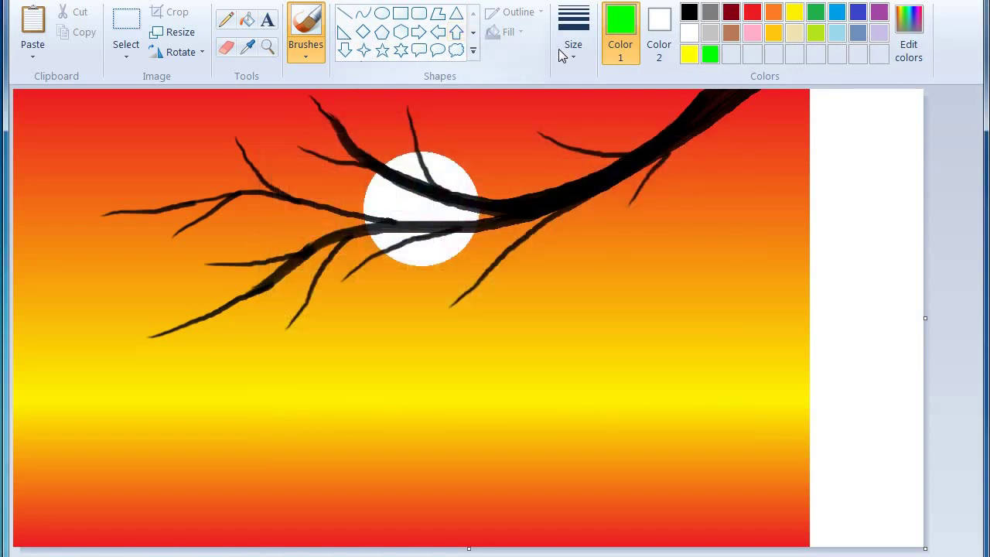
Switch to the basic round brush with a smaller stroke size and make pure yellow the foreground color
left_click(570, 55)
left_click(608, 124)
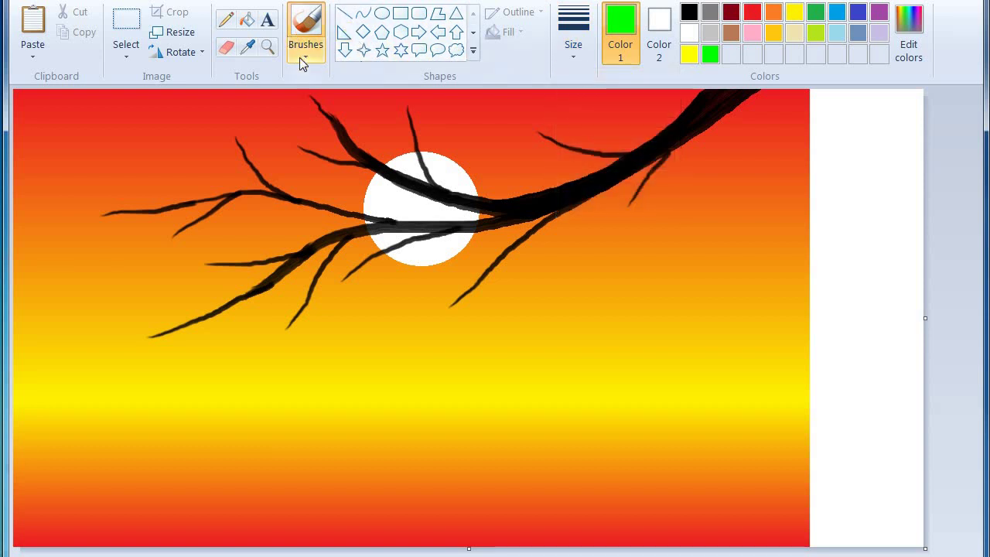
left_click(304, 60)
left_click(343, 117)
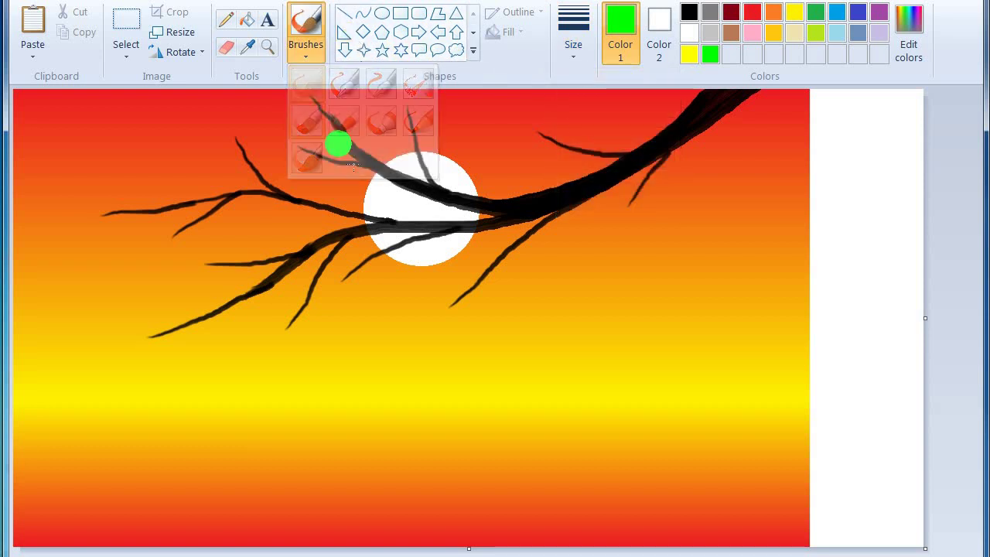
left_click(592, 50)
left_click(572, 52)
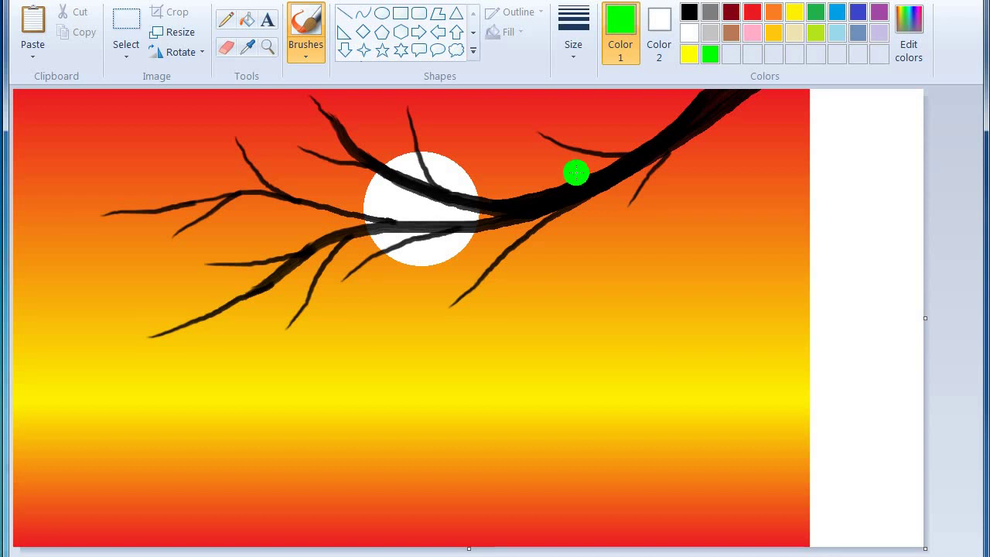
left_click(689, 54)
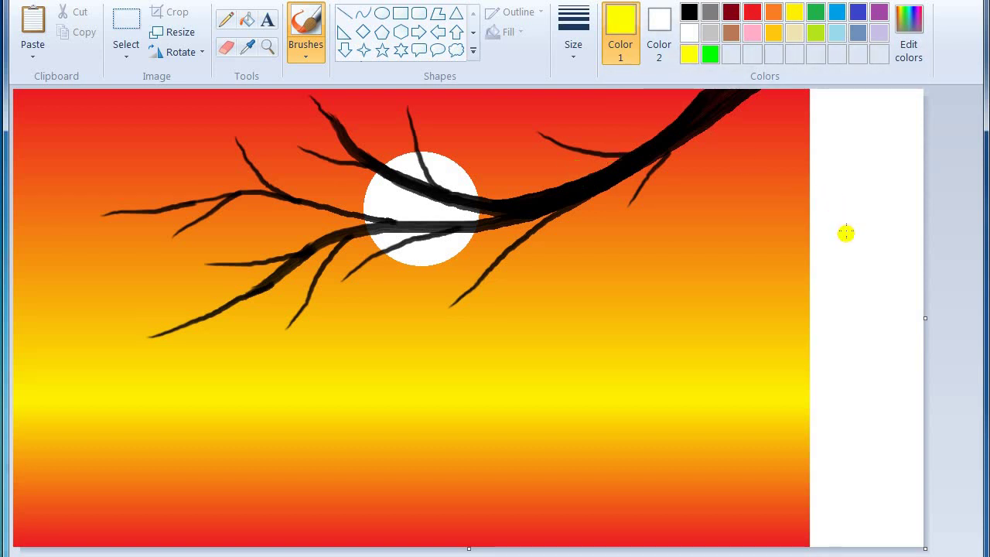
Add bright pink (255, 0, 128) to the palette and paint two side-by-side dots on the blank white strip
left_click(903, 62)
left_click(474, 221)
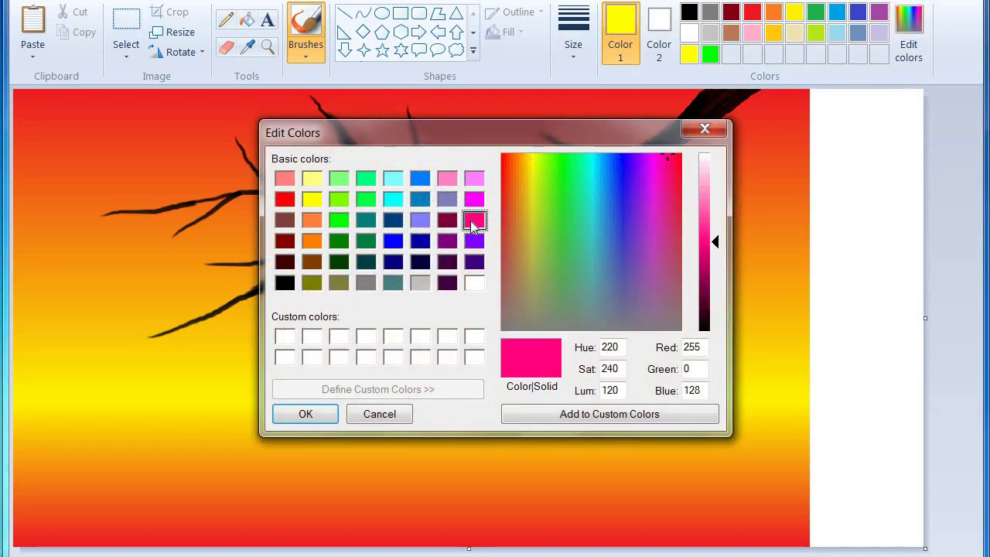
left_click(300, 411)
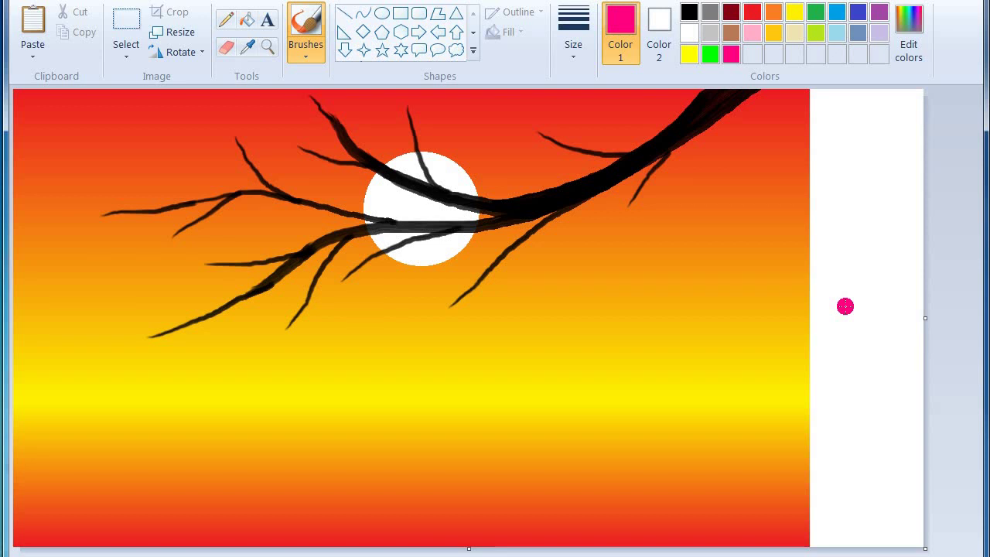
left_click_drag(846, 308, 859, 308)
Add pure red (255, 0, 0) to the palette and paint two red dots directly above the pink pair
left_click(909, 39)
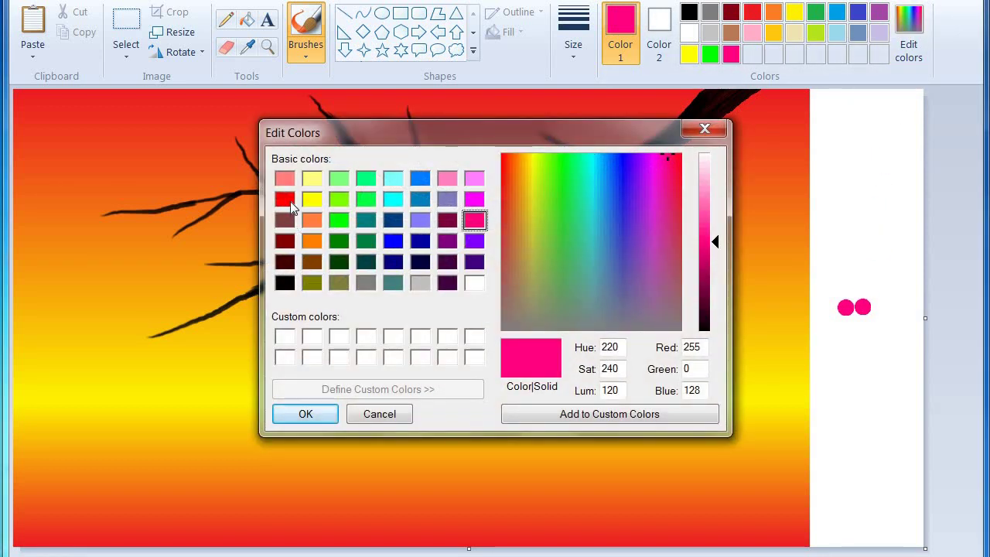
left_click(285, 198)
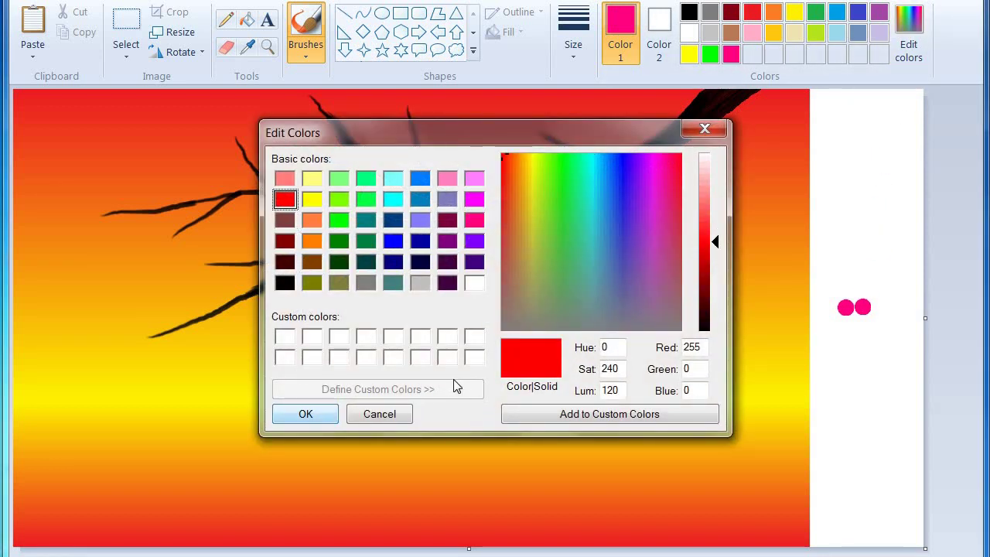
left_click(305, 414)
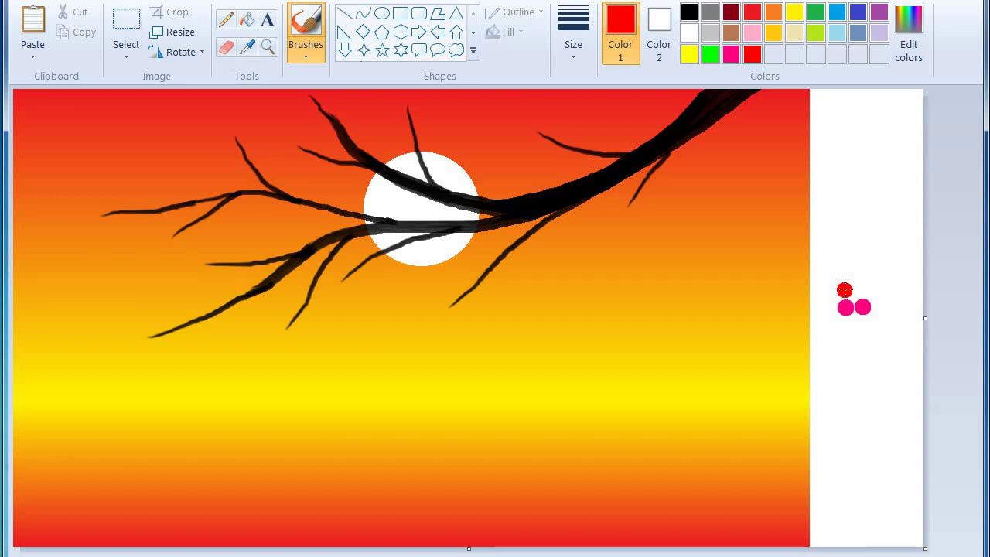
left_click(844, 290)
Add pure blue from the basic colors to the palette and paint two blue dots above the red pair
left_click(909, 31)
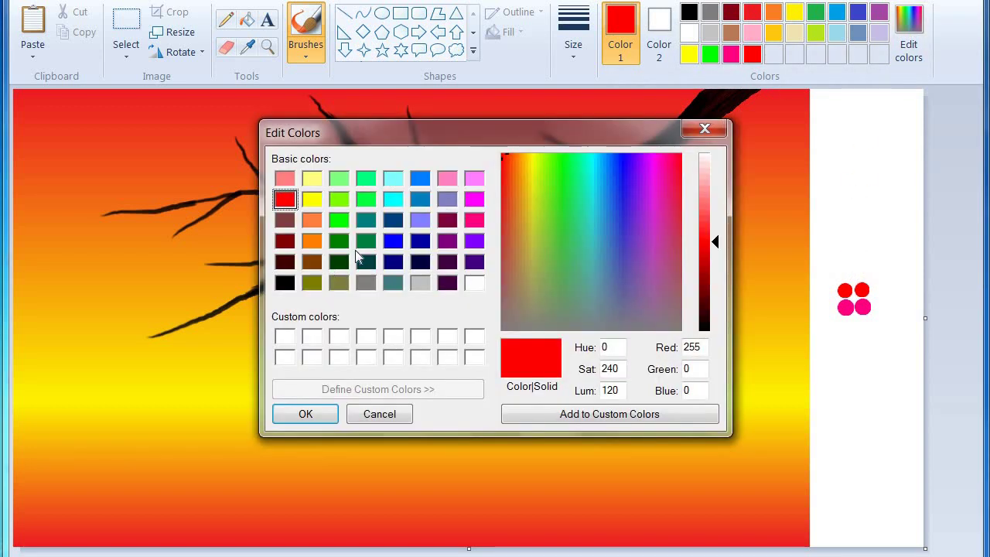
left_click(394, 241)
left_click(307, 410)
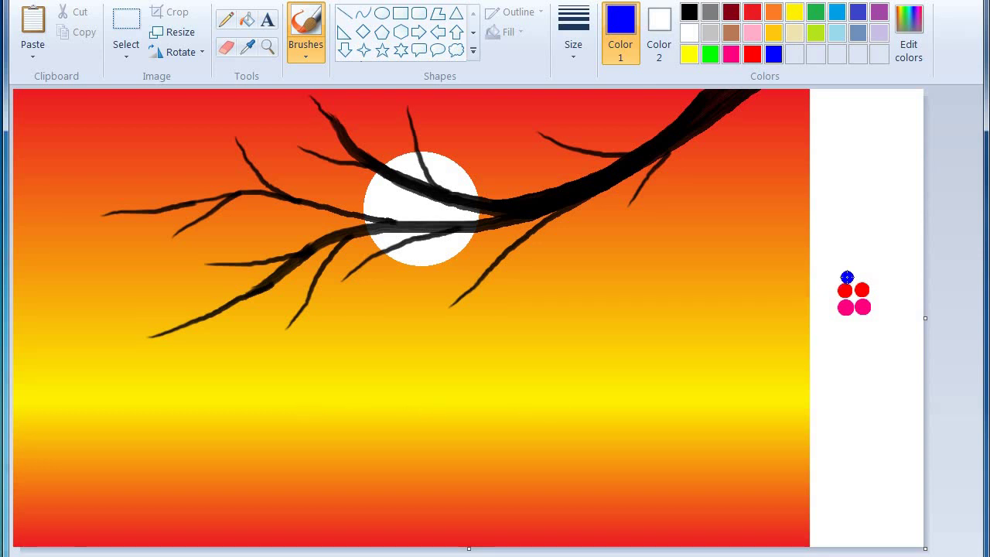
left_click_drag(848, 274, 861, 275)
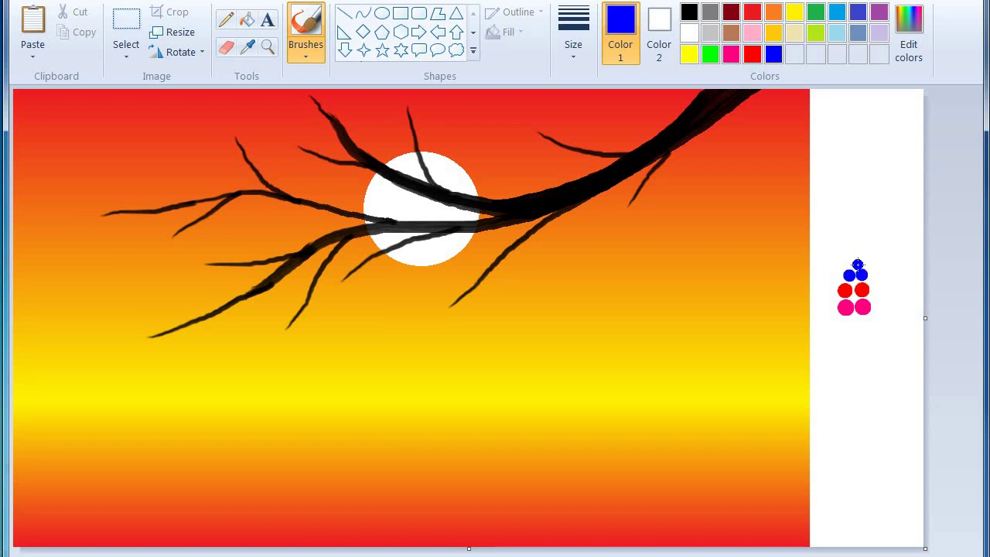
Try a purple dot above the blue pair, and undo all the purple, blue and red dots
left_click(879, 12)
left_click(831, 224)
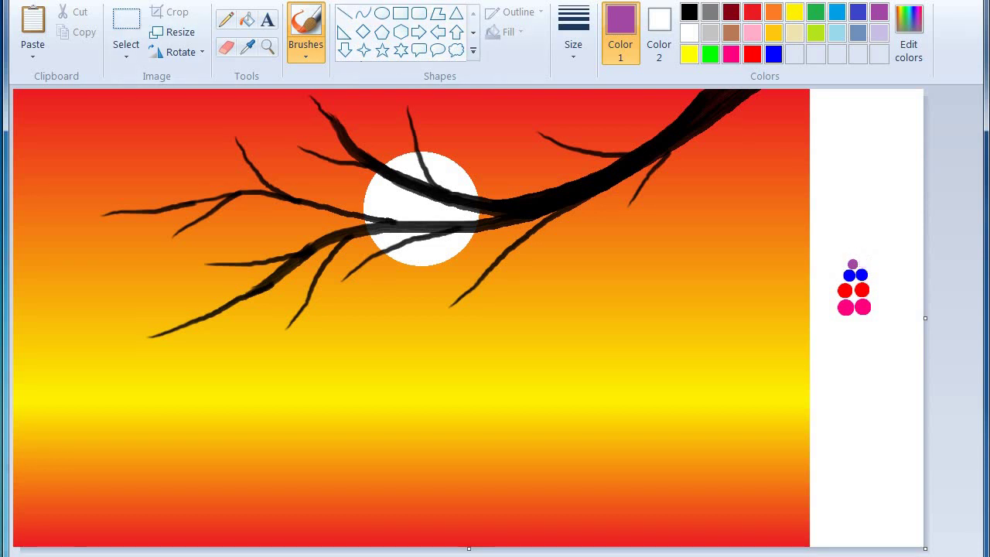
key("ctrl+z")
key("ctrl+z")
key("ctrl+z")
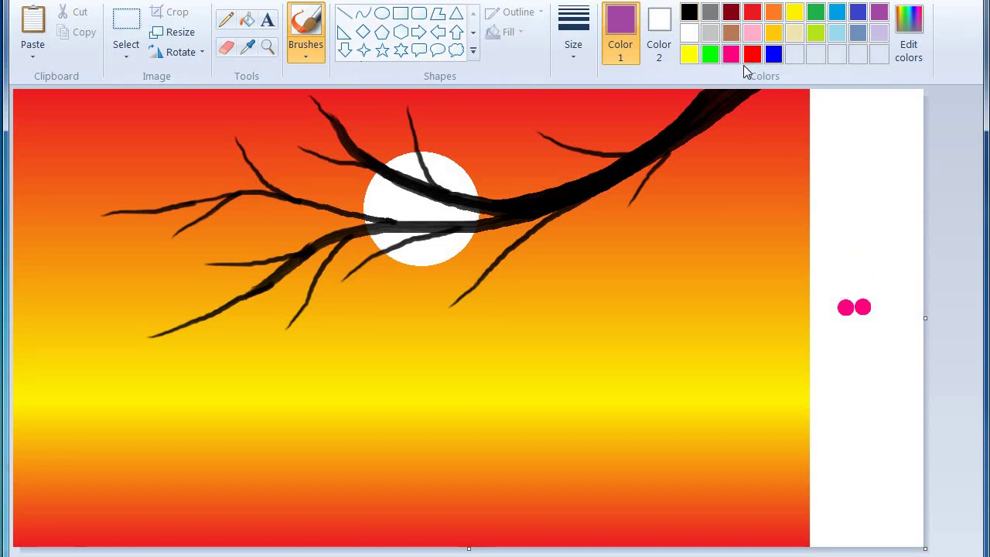
Stack progressively smaller bright pink dots above the two large pink dots to form a tapering flower cluster
left_click(731, 54)
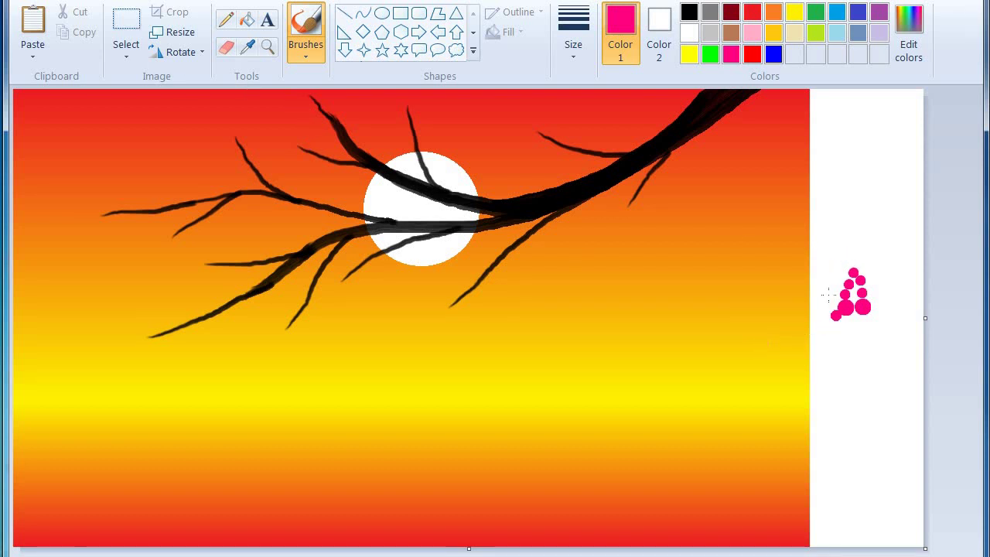
left_click(558, 48)
left_click(632, 199)
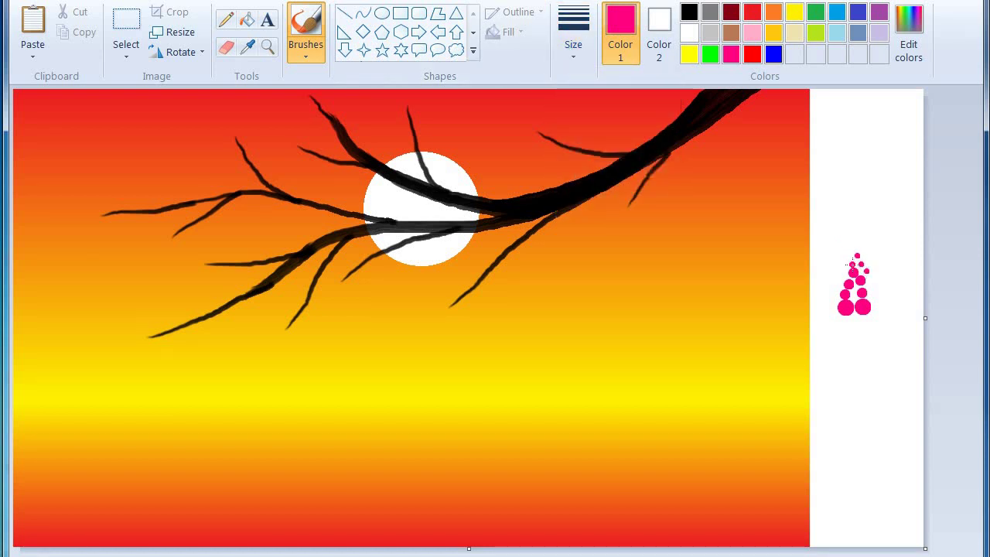
left_click(860, 268)
left_click(848, 268)
left_click(869, 285)
left_click(872, 275)
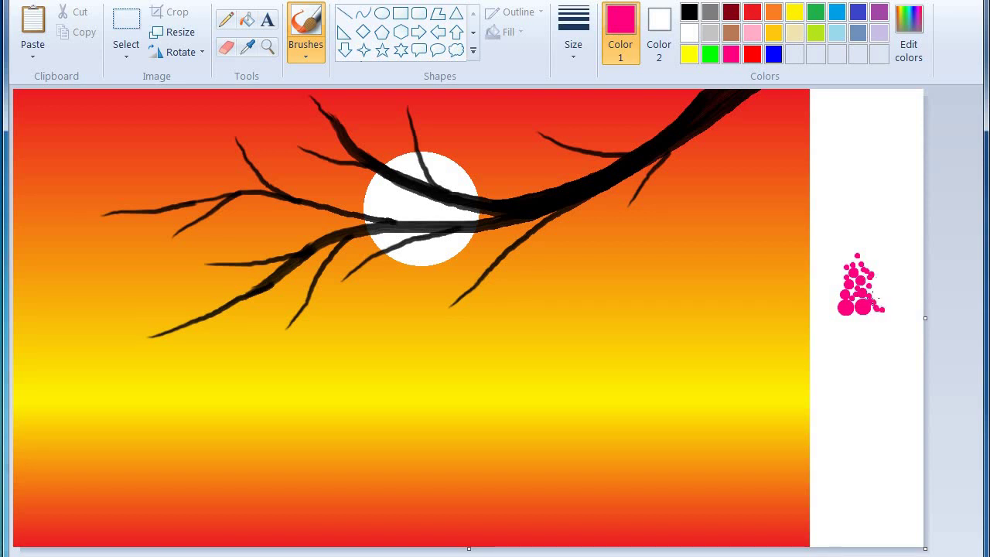
left_click(872, 280)
left_click(857, 229)
left_click(857, 221)
left_click(868, 248)
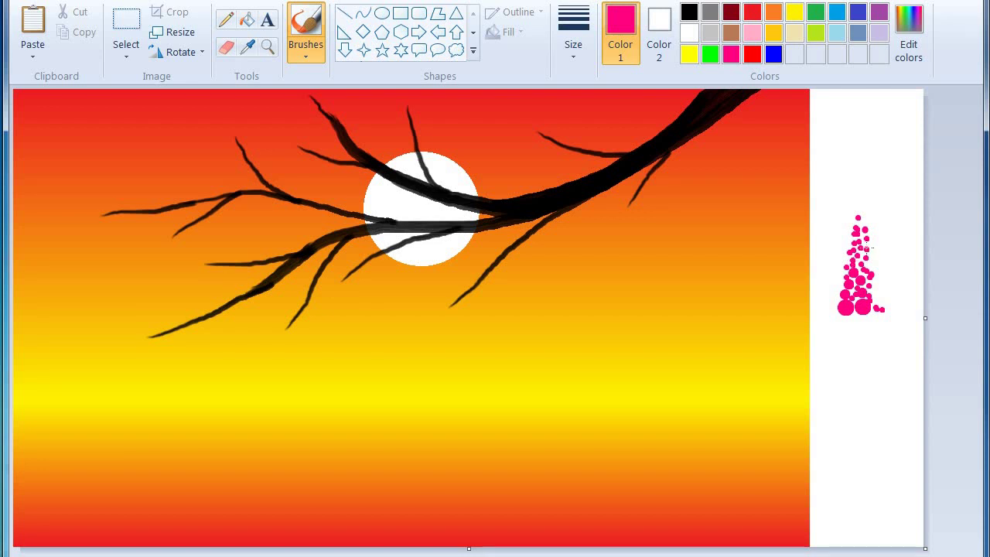
Copy the pink dot cluster on the white strip with a transparent rectangular selection
left_click(156, 52)
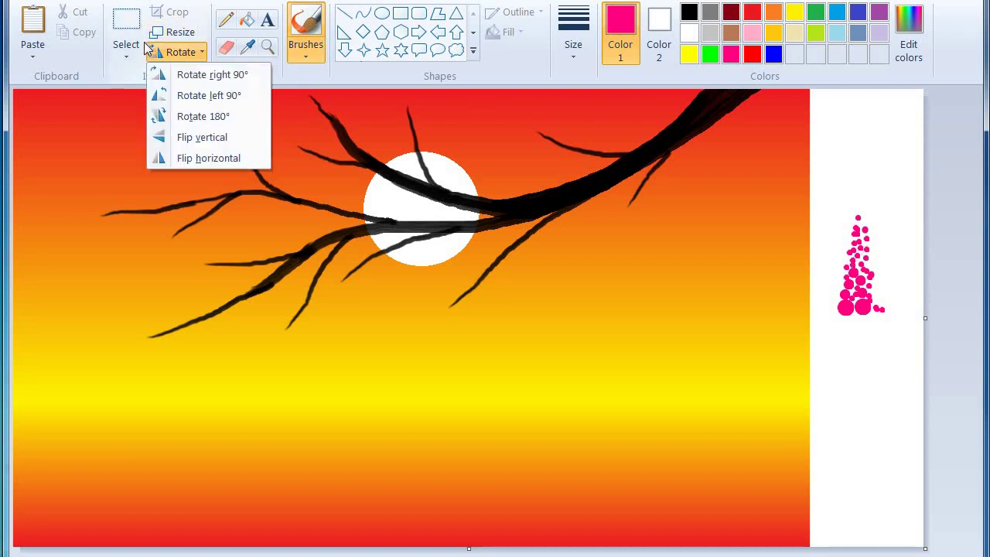
left_click(137, 48)
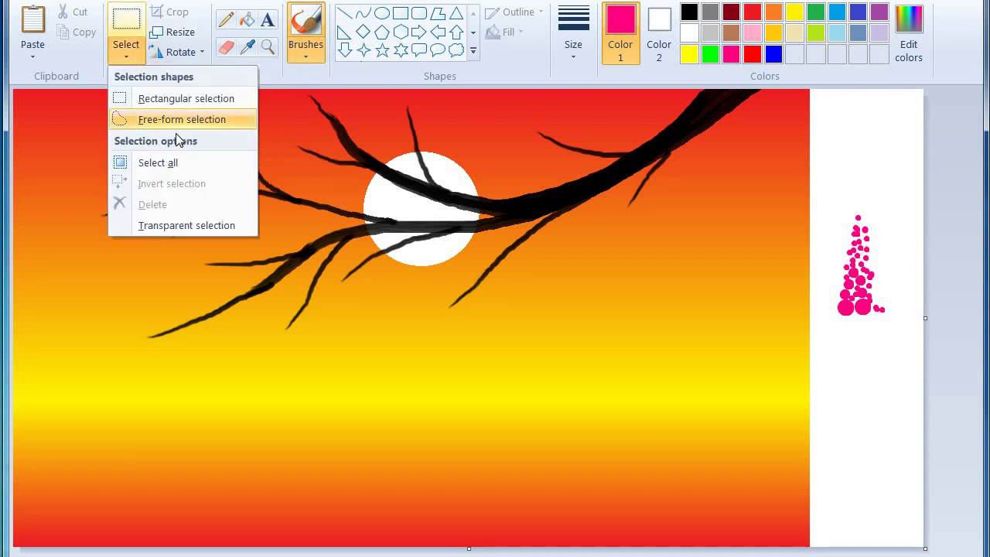
left_click(185, 101)
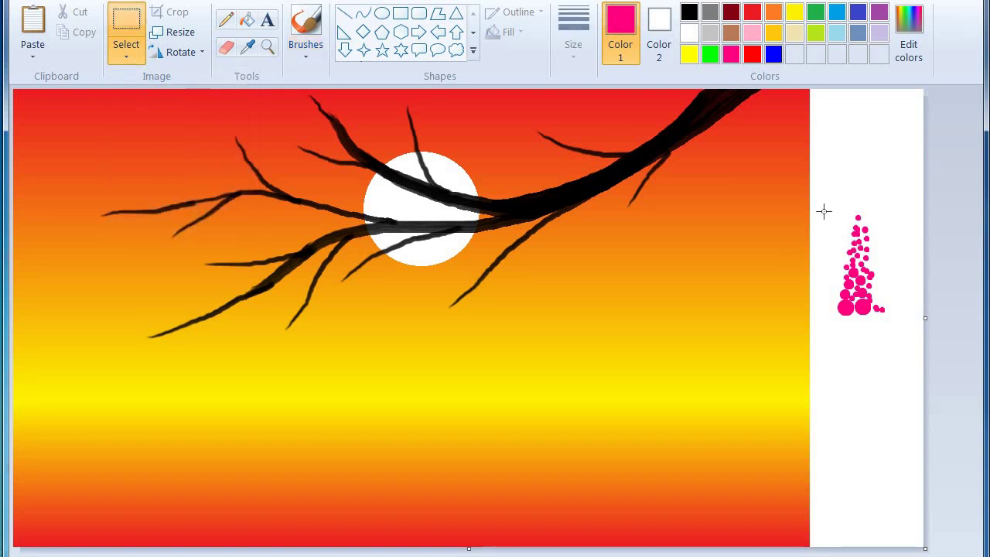
left_click_drag(844, 277, 874, 321)
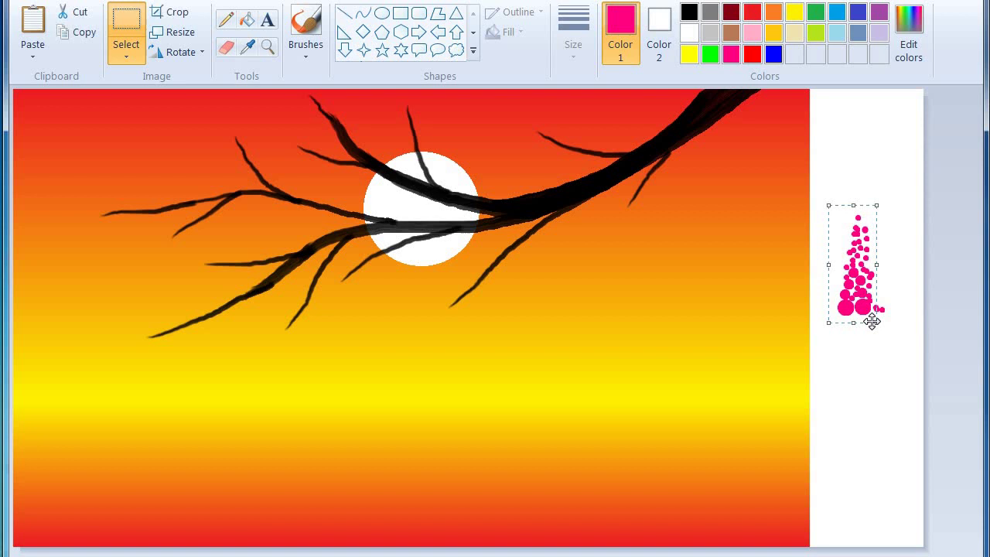
left_click(130, 53)
left_click(181, 225)
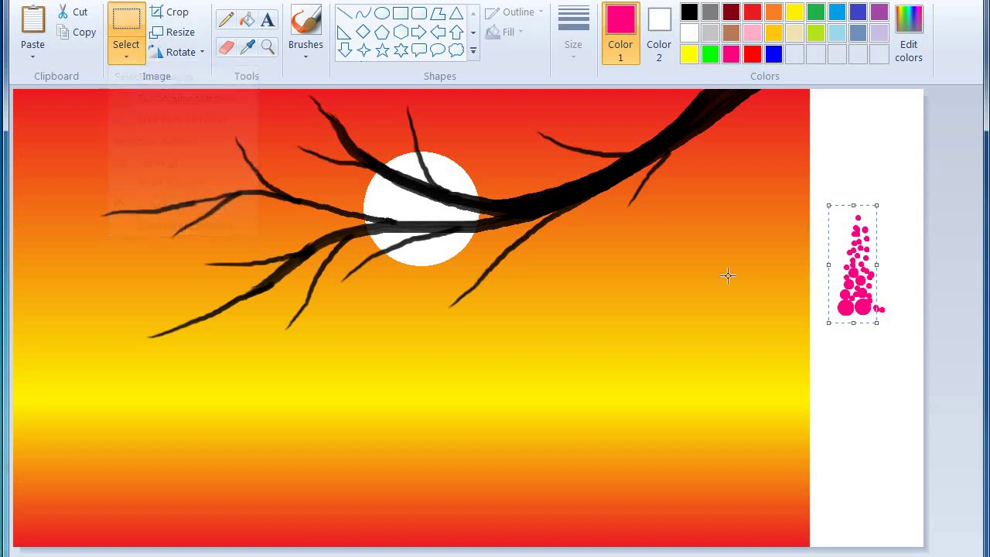
right_click(860, 257)
left_click(873, 290)
Try pasting the cluster into the picture and trimming the canvas's white strip, and undo these changes
right_click(616, 232)
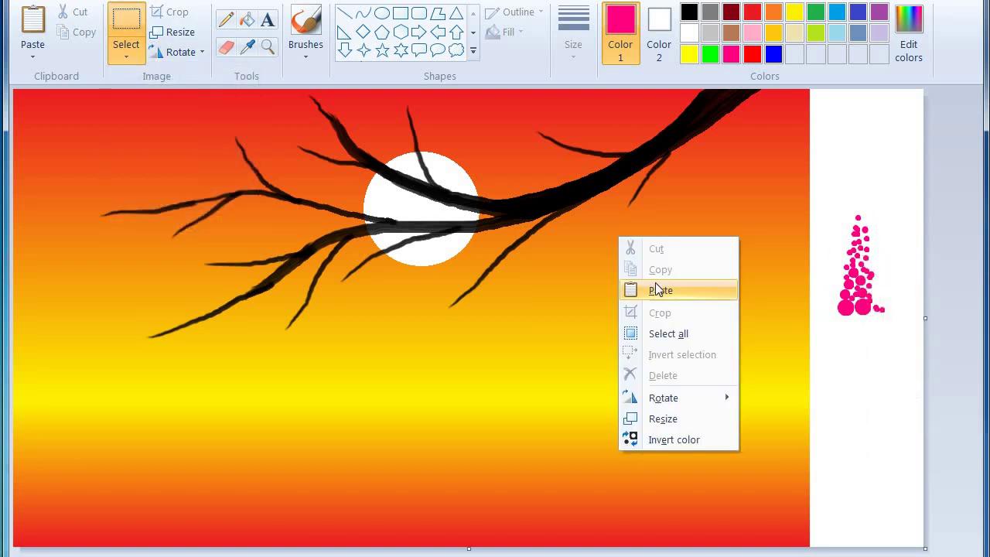
left_click(660, 288)
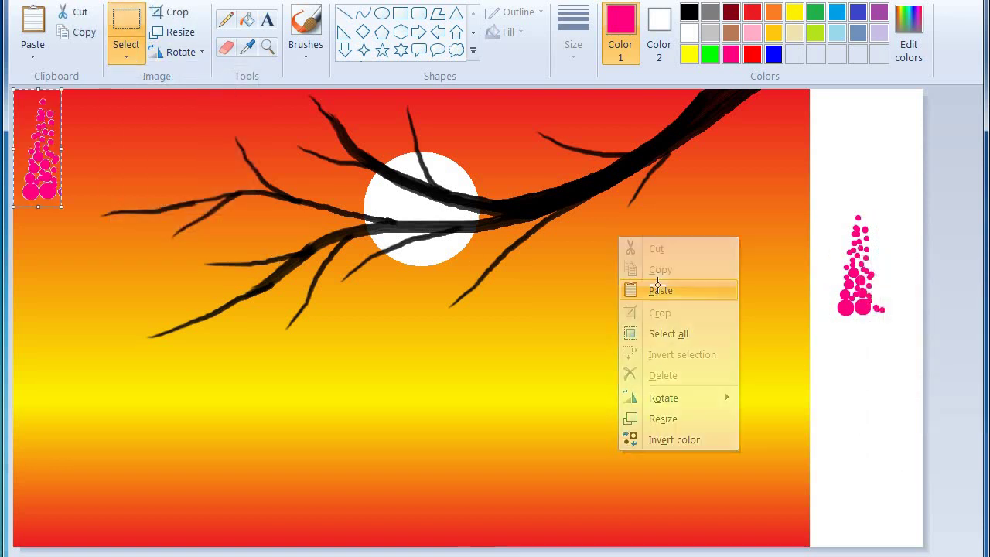
left_click(905, 263)
left_click_drag(925, 317, 810, 303)
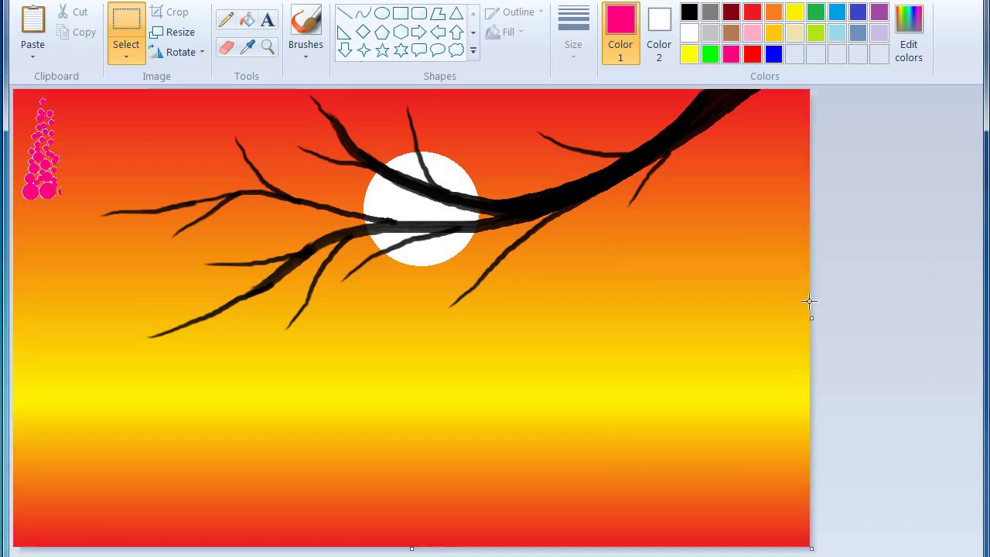
key("ctrl+z")
key("ctrl+z")
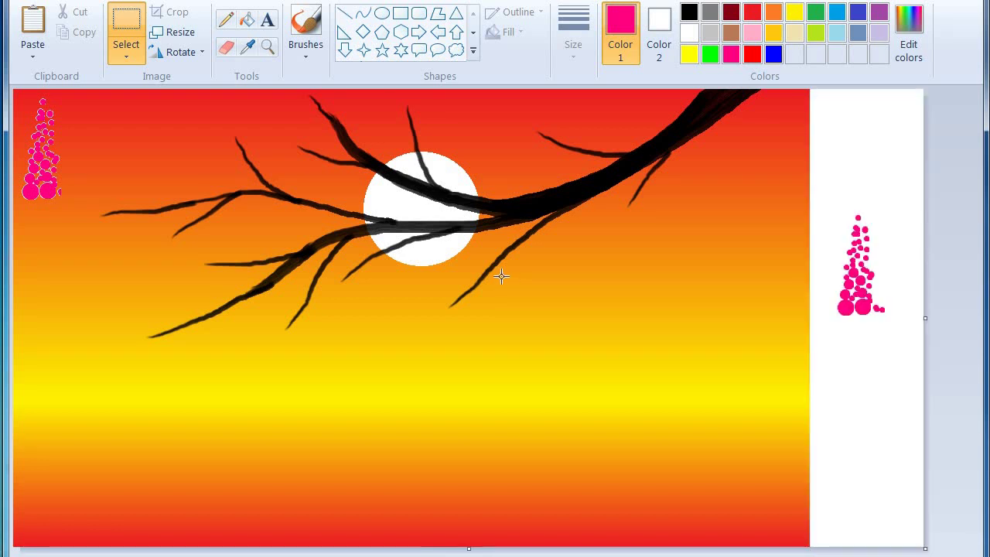
Trim the white strip off the canvas and paste the pink cluster into the sky just above the sun
left_click_drag(925, 319, 809, 292)
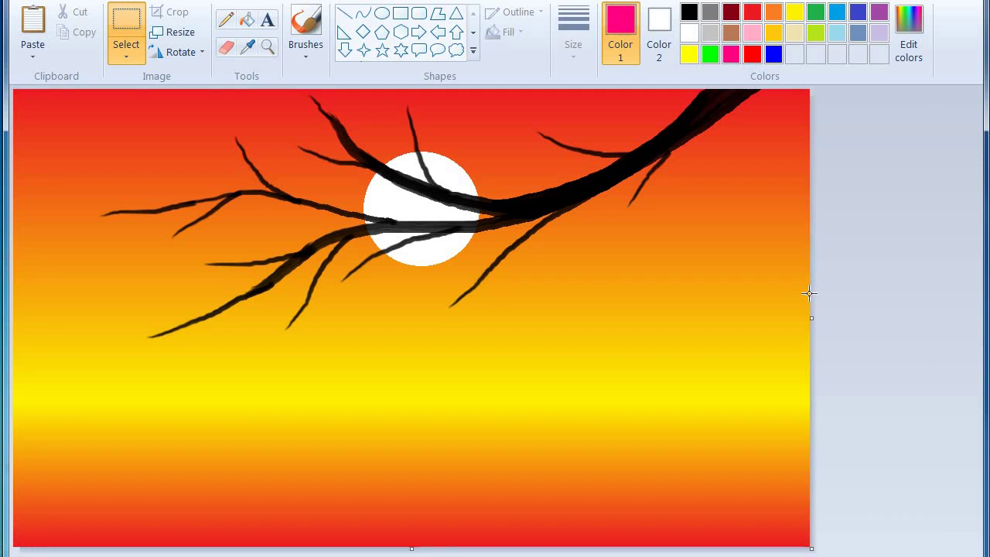
key("ctrl+v")
left_click_drag(40, 166, 447, 157)
Rotate the pasted cluster 180° and hang it from the lower-left branch
right_click(448, 157)
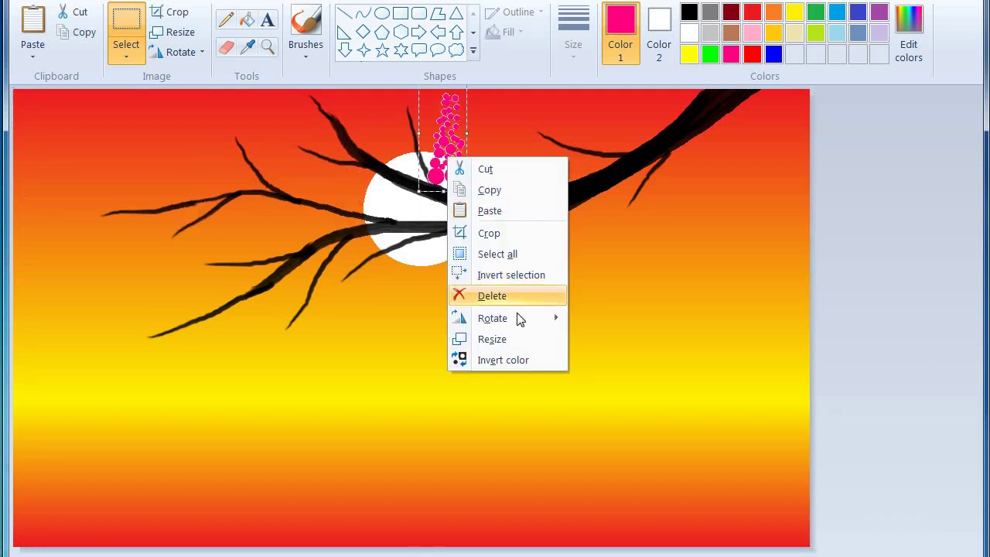
mouse_move(514, 318)
left_click(584, 361)
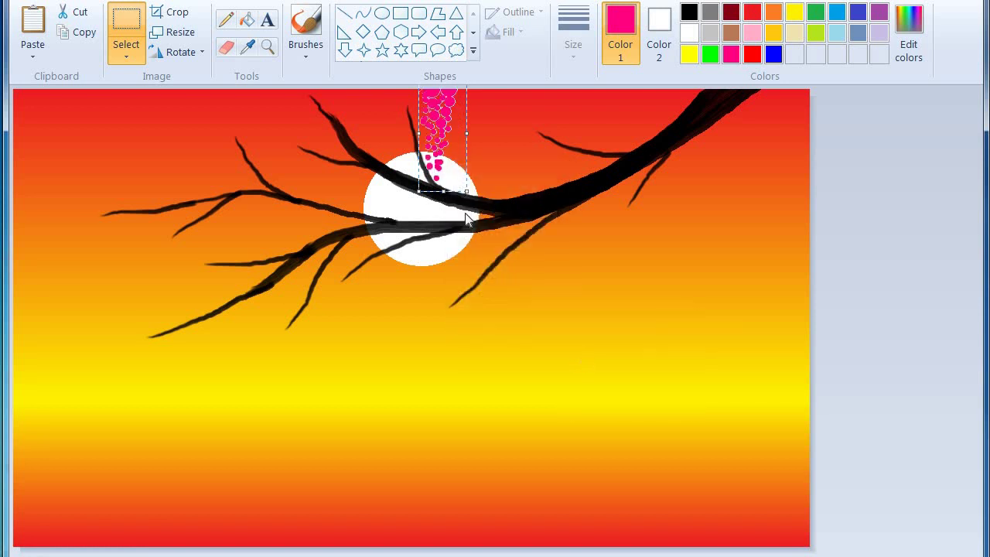
left_click_drag(430, 168, 260, 342)
Duplicate the hanging cluster, shrink the copy, and place it just left of the first on the lower-left branch
right_click(259, 343)
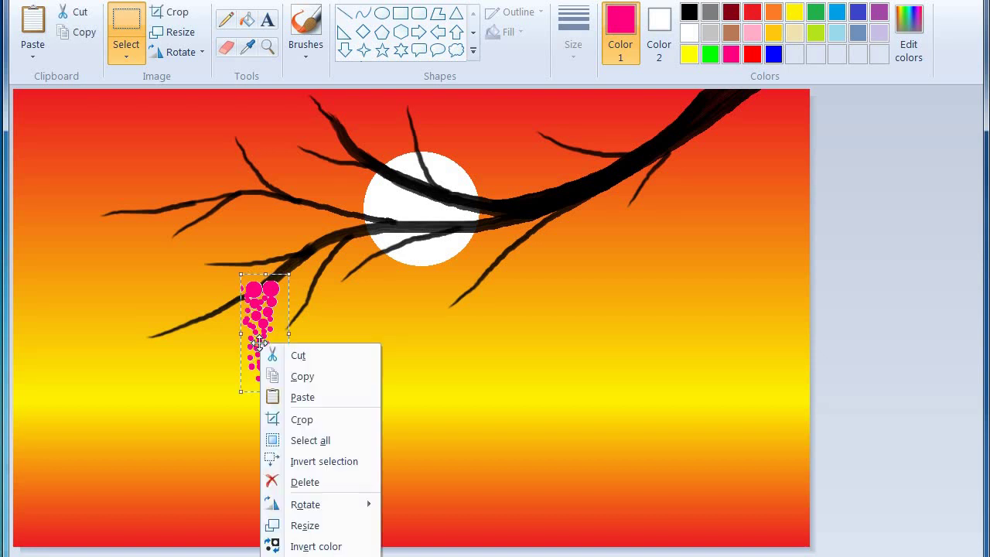
left_click(297, 371)
key("ctrl+v")
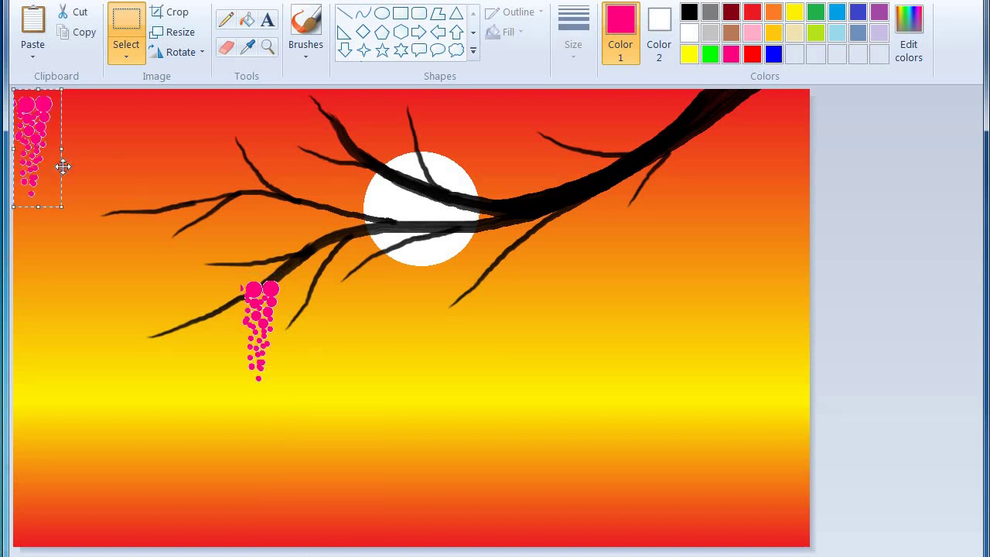
left_click_drag(64, 163, 226, 338)
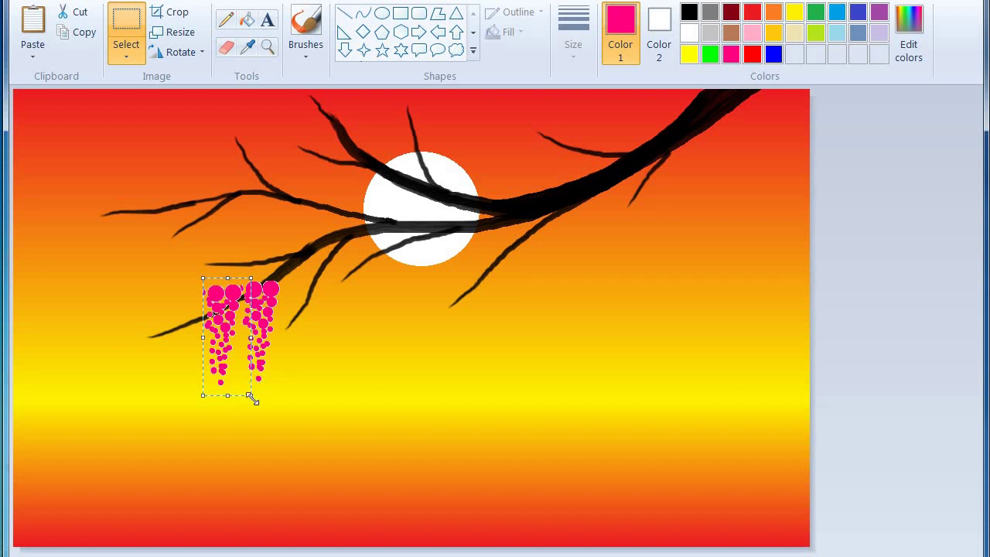
left_click_drag(251, 396, 246, 350)
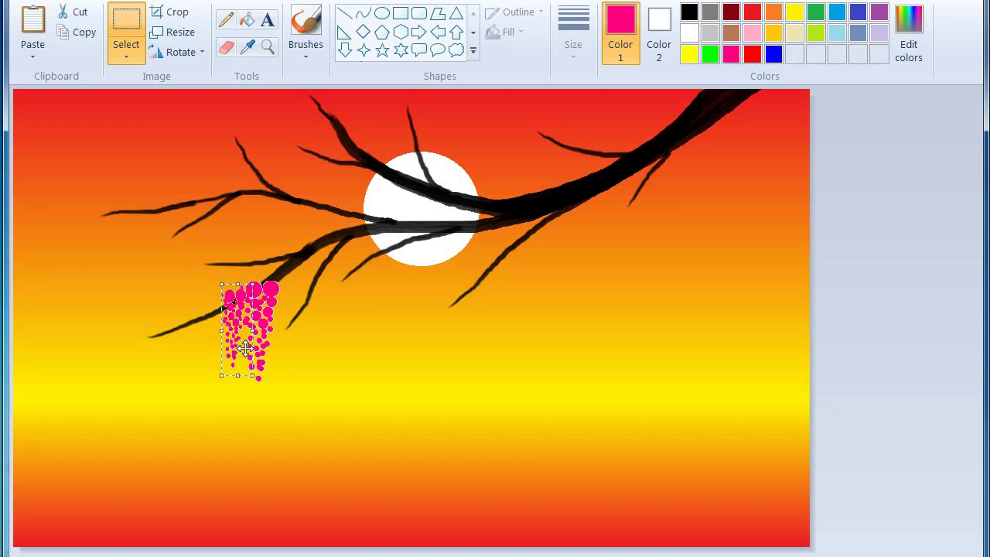
Paste three more small clusters, two toward the lower-left branch's tip and one under the far-left upper twig
key("ctrl+v")
left_click_drag(24, 124, 211, 346)
key("ctrl+v")
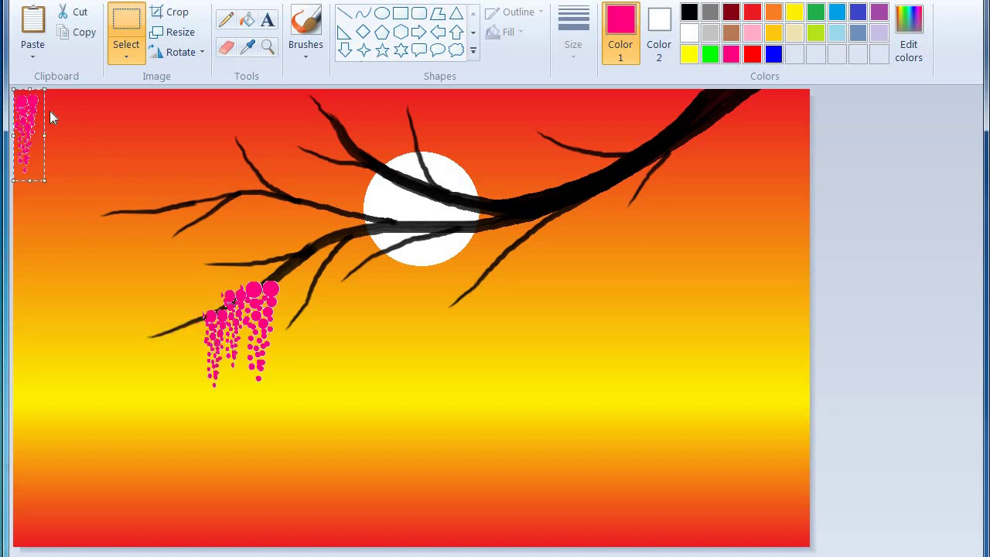
left_click_drag(36, 109, 198, 336)
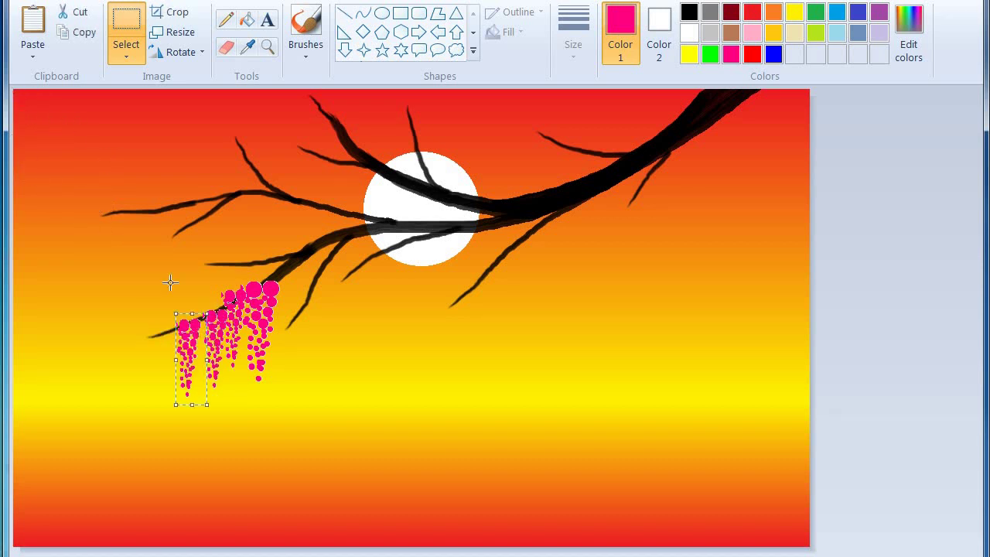
key("ctrl+v")
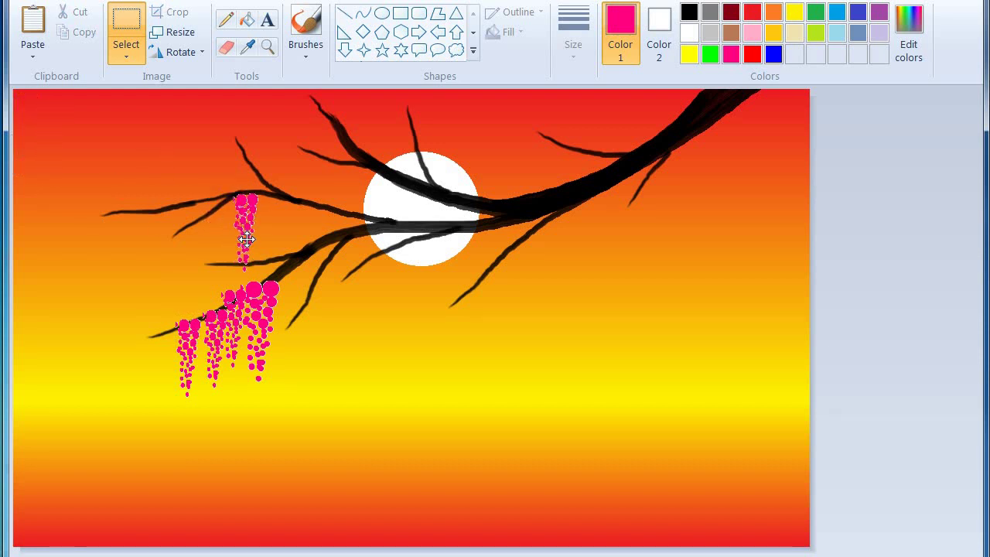